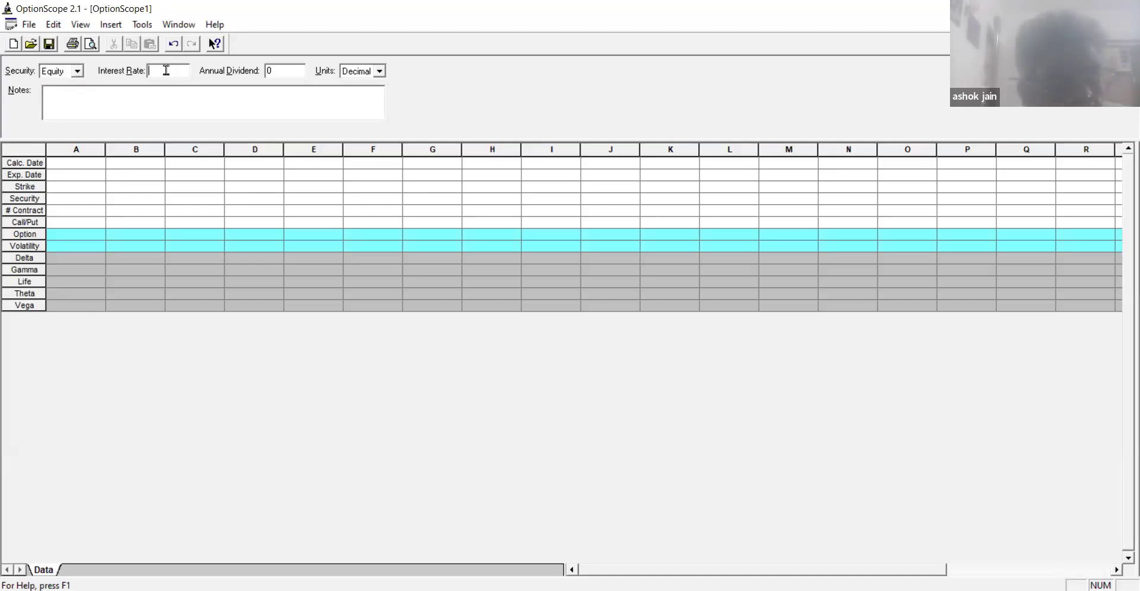
# Set the interest rate to 10 and column A's calculation date to 1 August 2024
pyautogui.write('10')
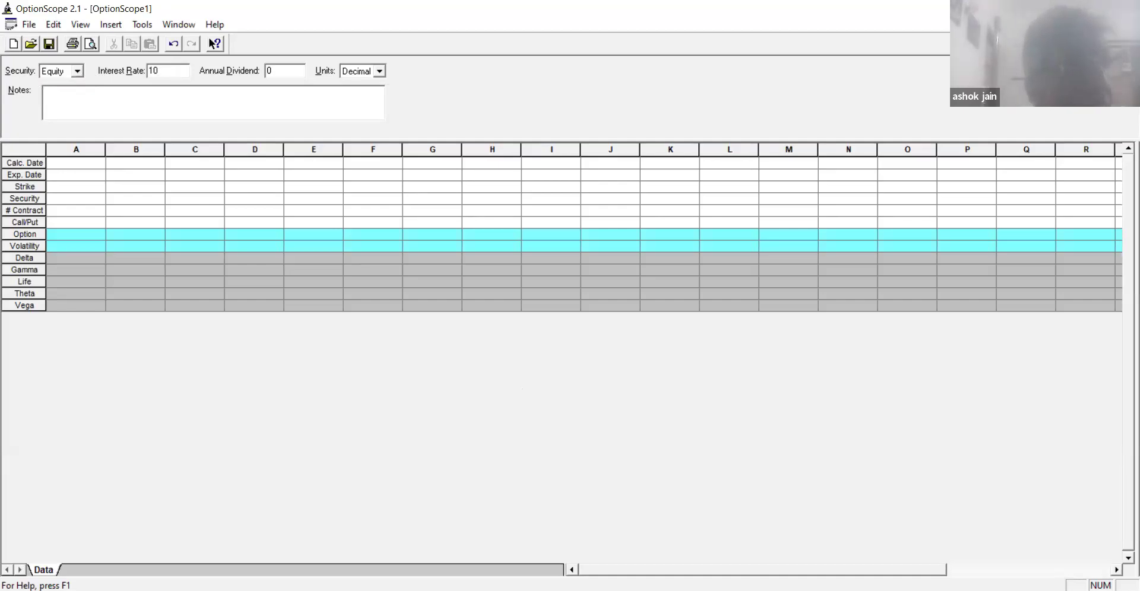
pyautogui.click(99, 164)
pyautogui.click(100, 164)
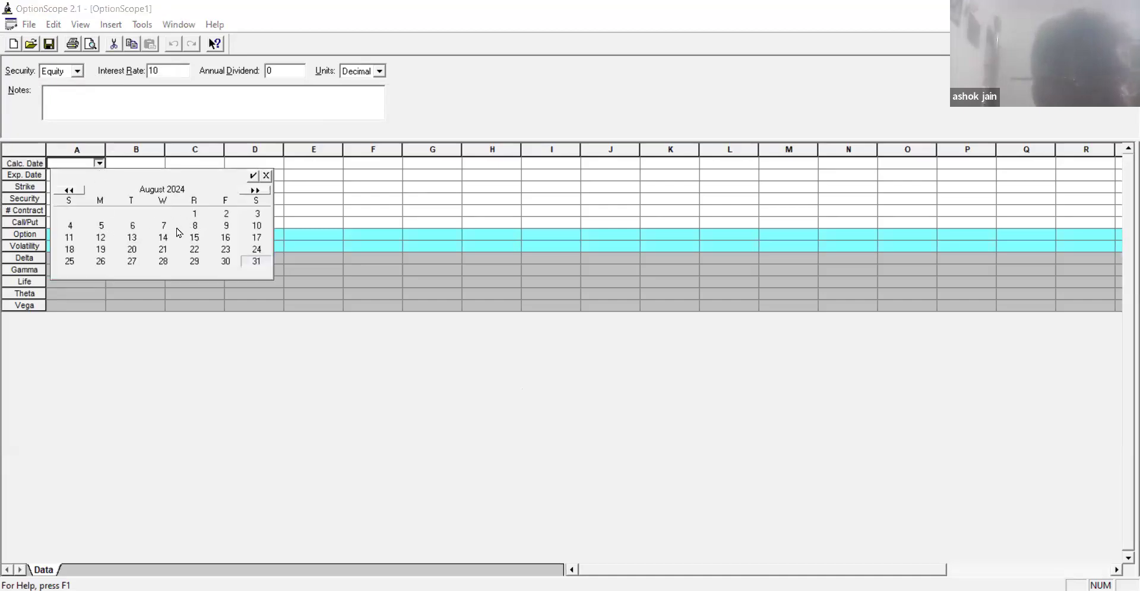
pyautogui.click(195, 215)
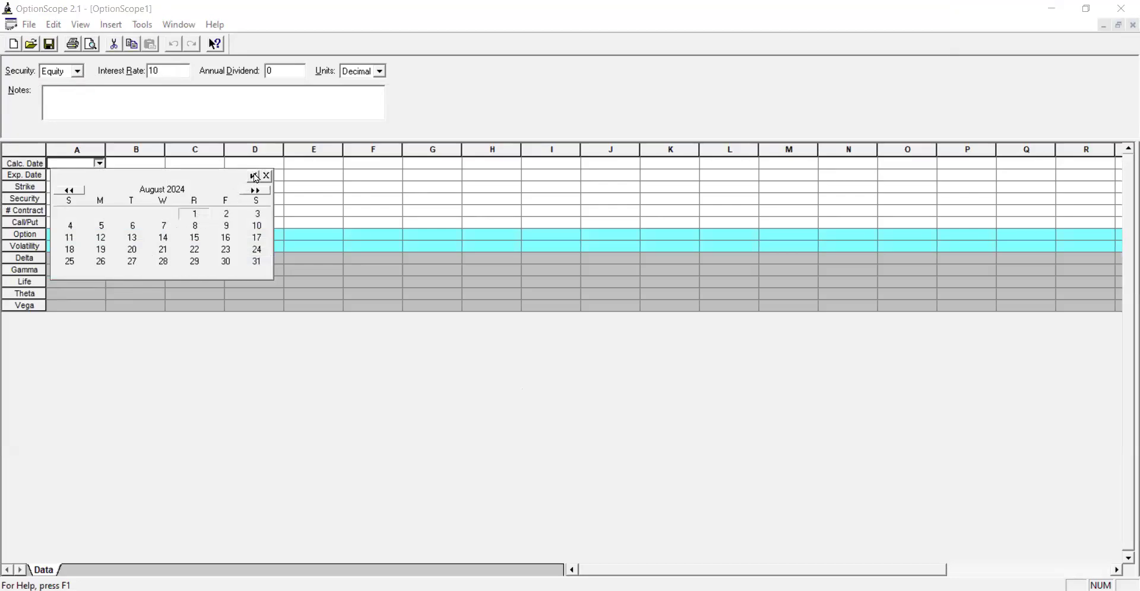
pyautogui.click(255, 177)
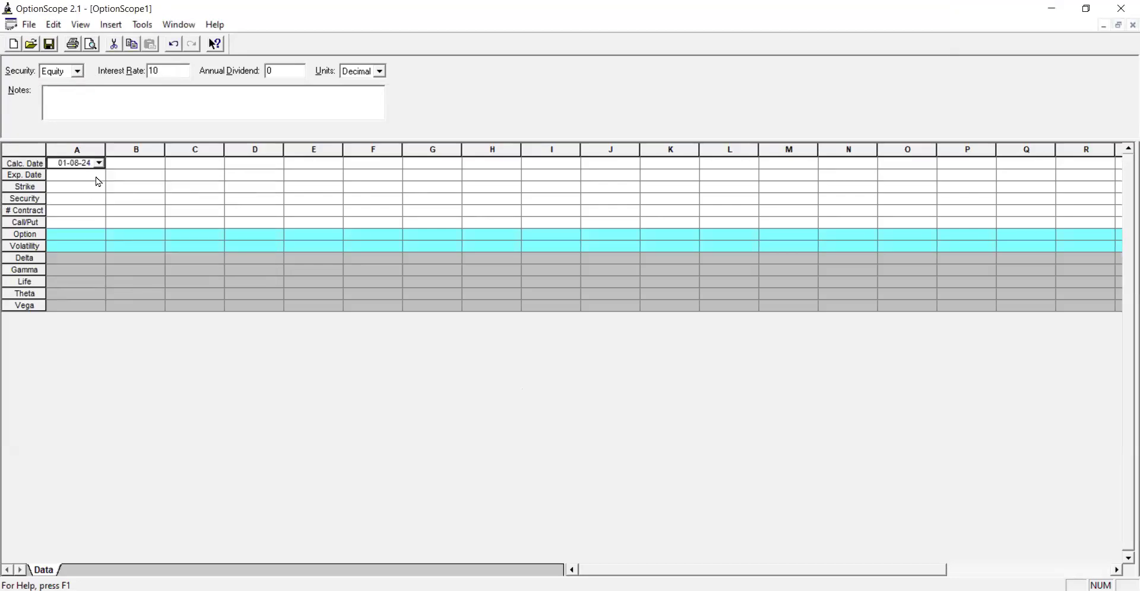
# Set column A's expiration date to 30 August 2024
pyautogui.click(96, 177)
pyautogui.click(98, 176)
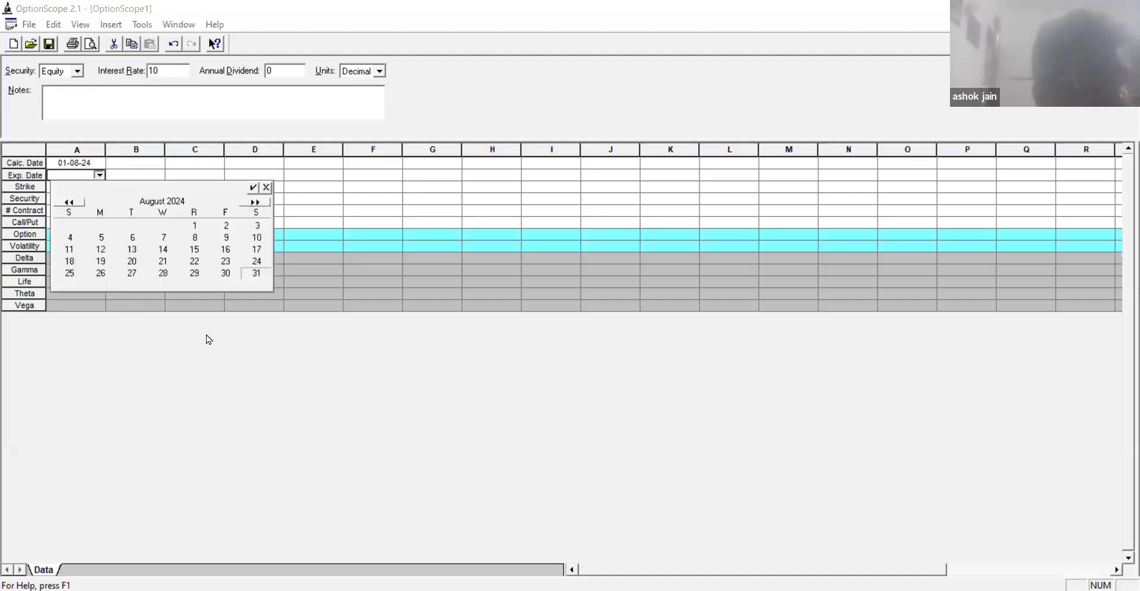
pyautogui.click(229, 276)
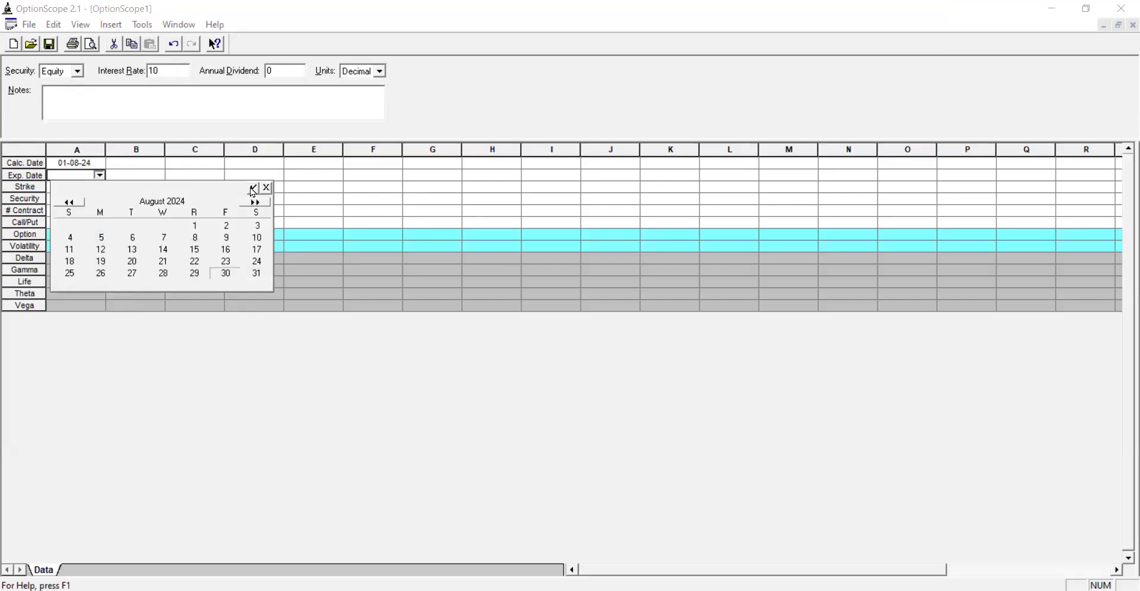
pyautogui.click(254, 191)
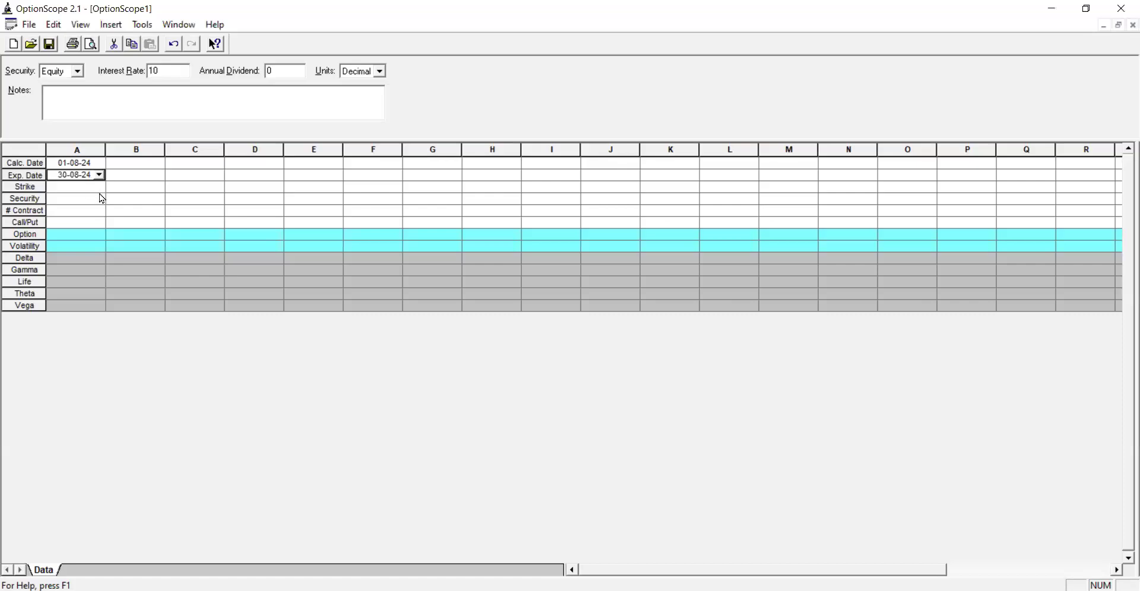
# Enter 25235 as the security price in column A
pyautogui.click(103, 190)
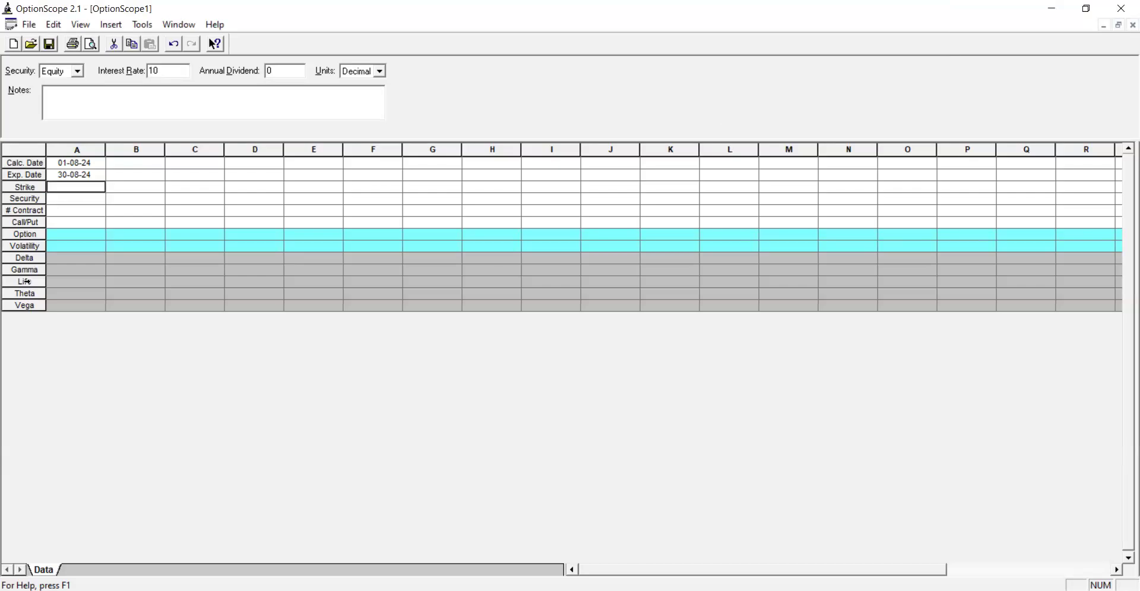
pyautogui.click(69, 203)
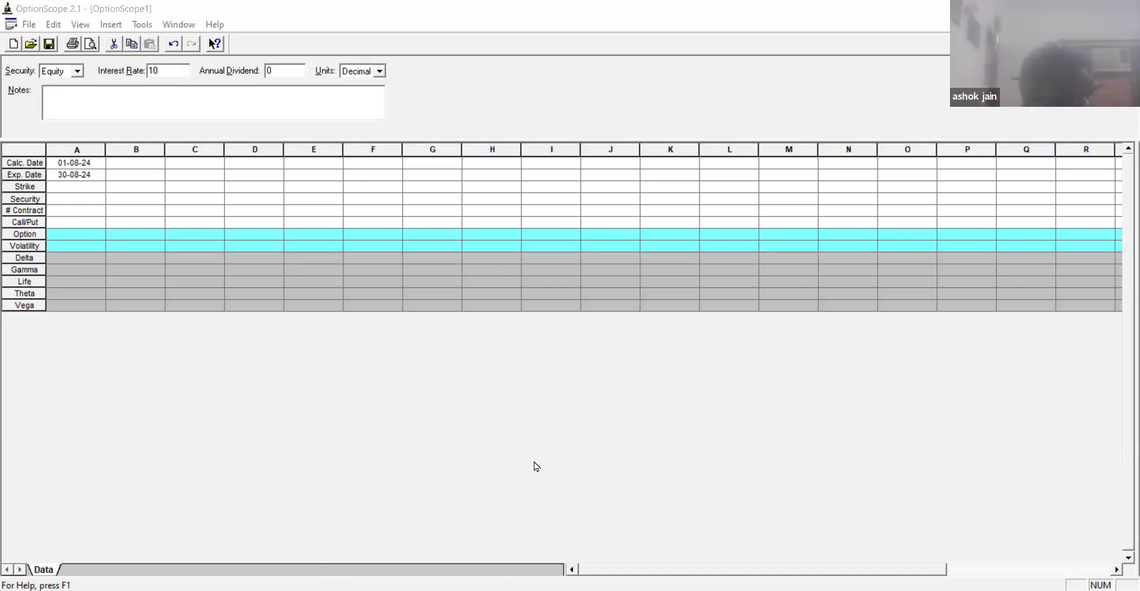
pyautogui.click(53, 201)
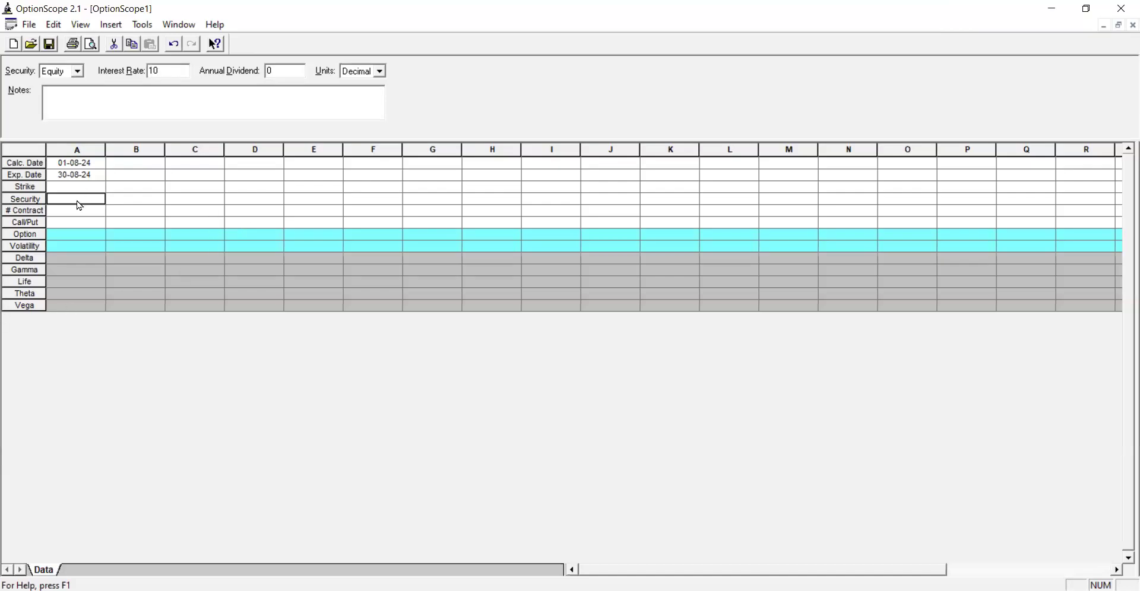
pyautogui.write('25')
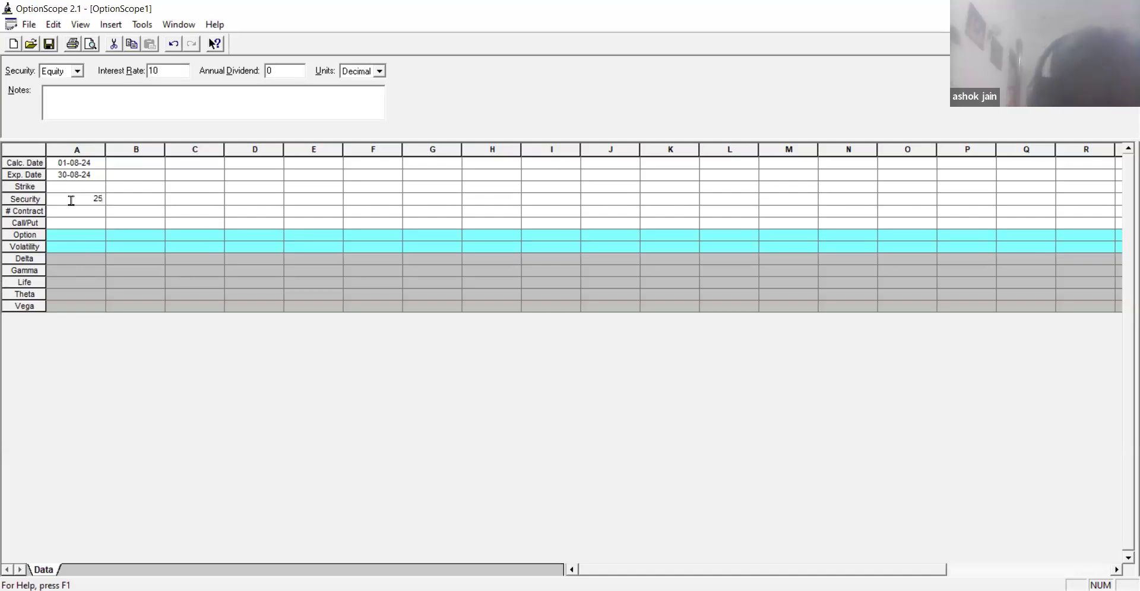
pyautogui.write('235')
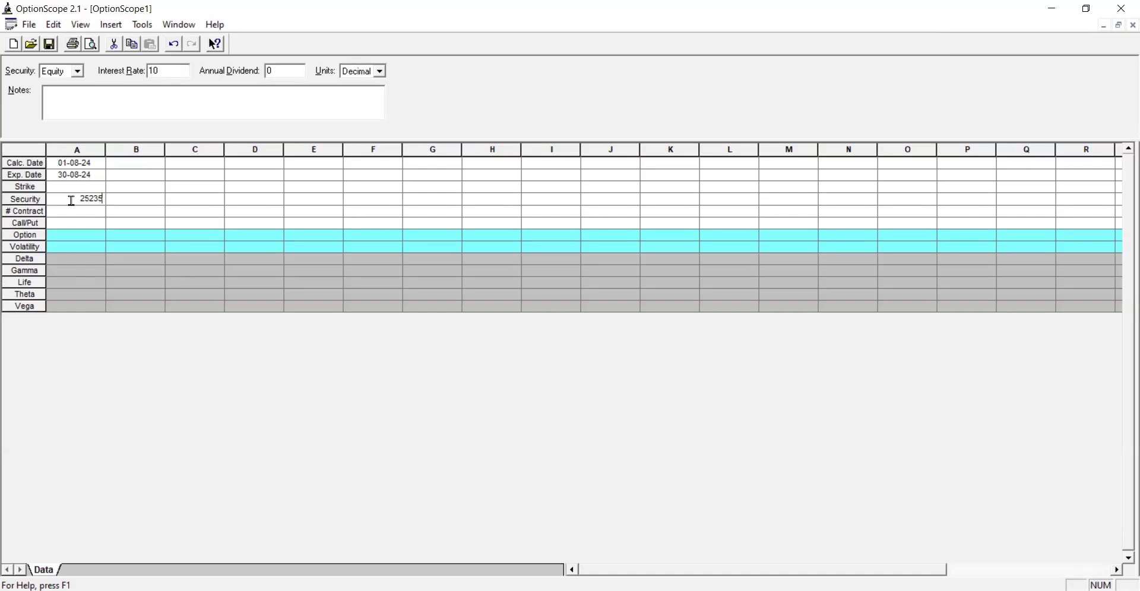
pyautogui.click(73, 208)
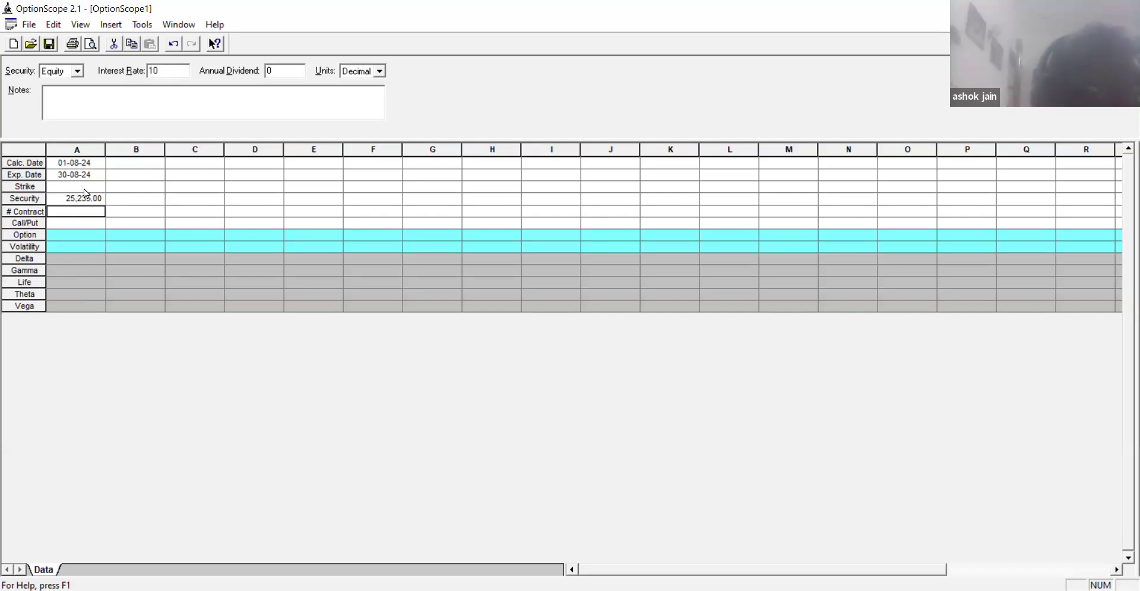
# Enter 25200 as the strike price in column A
pyautogui.click(87, 187)
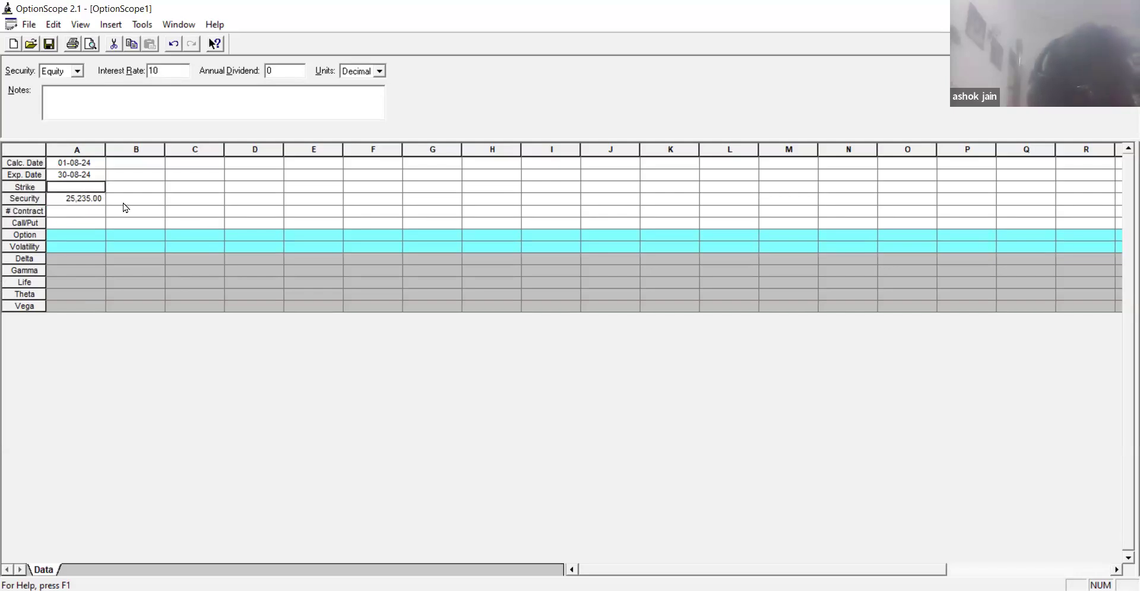
pyautogui.write('25200')
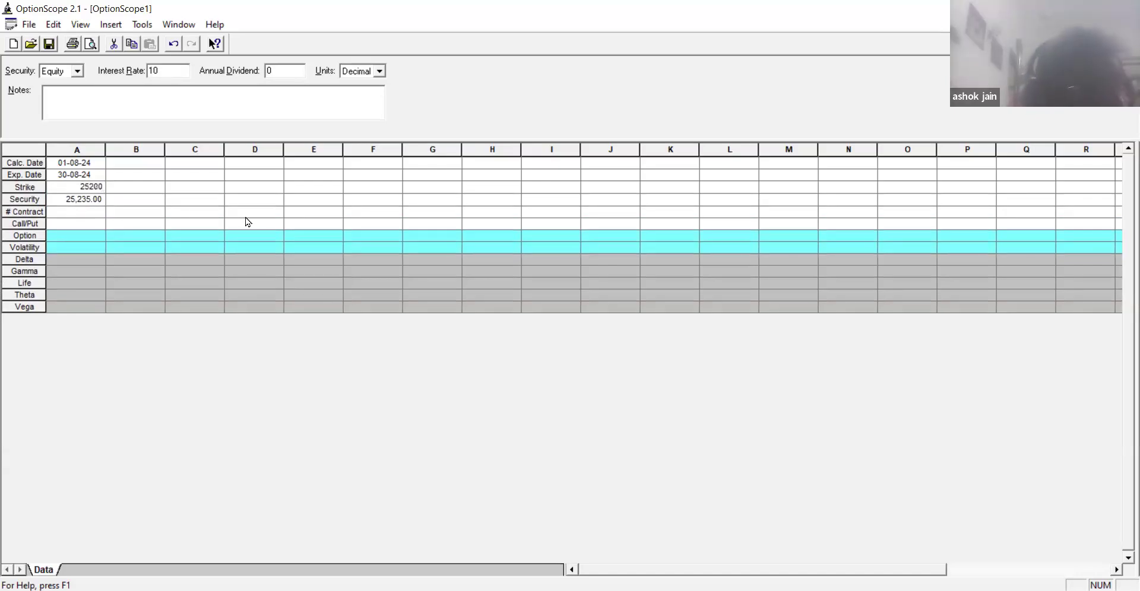
pyautogui.press('Return')
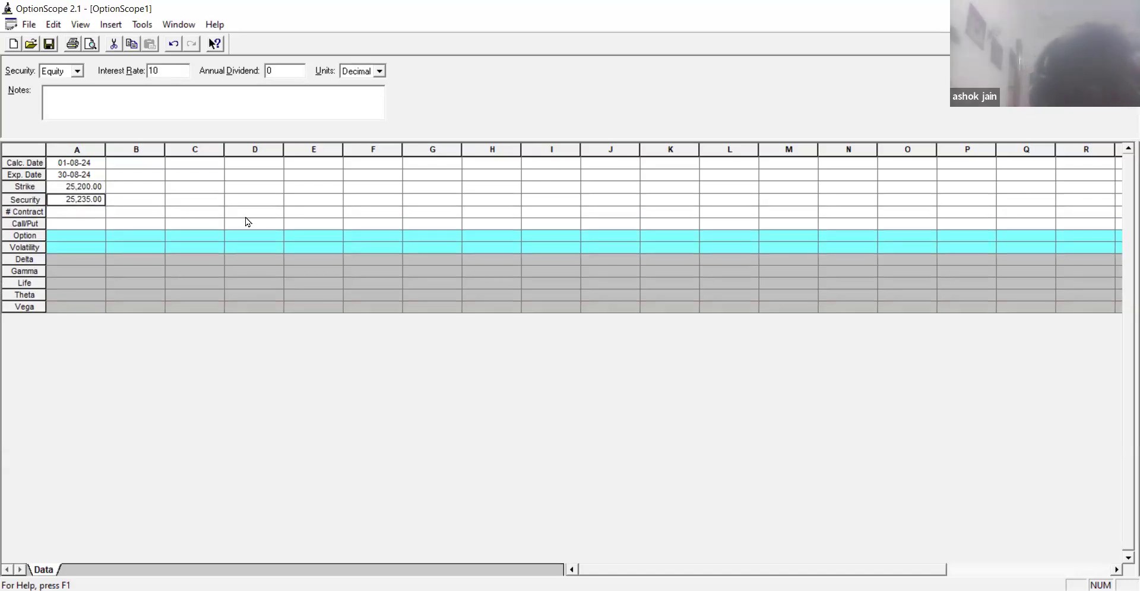
# Set column A to 1 contract and choose Long Call as the option type
pyautogui.click(87, 214)
pyautogui.click(181, 236)
pyautogui.click(78, 228)
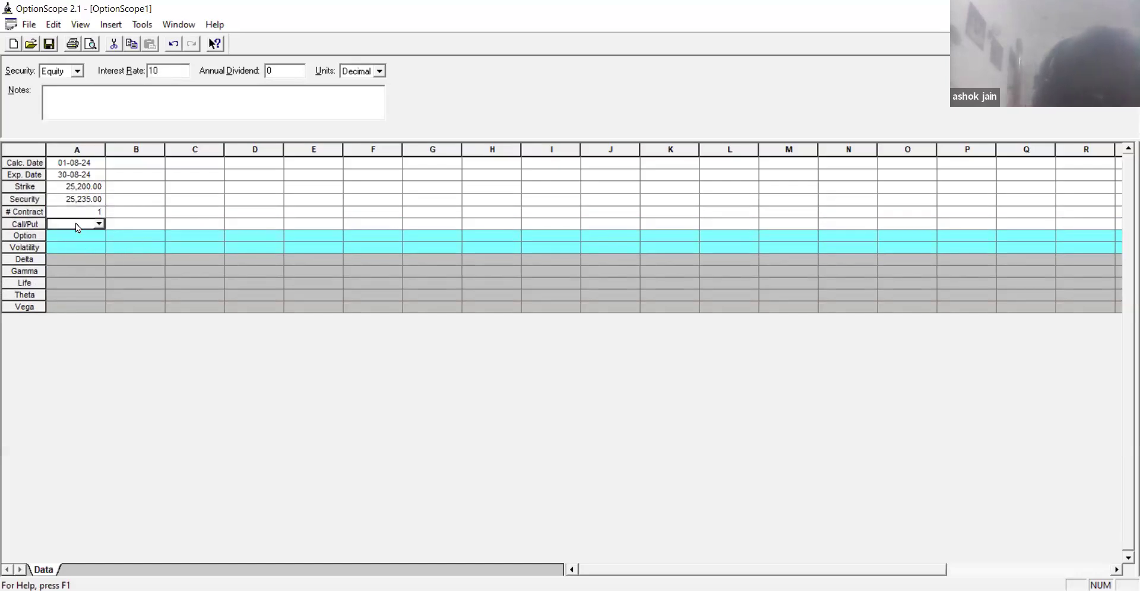
pyautogui.click(99, 225)
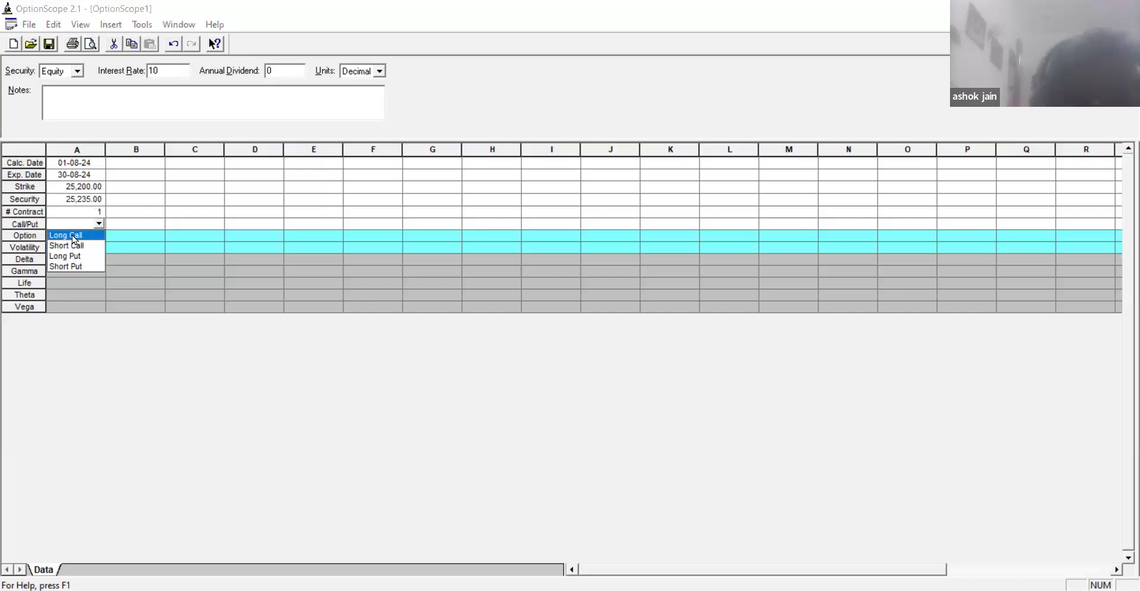
pyautogui.click(75, 237)
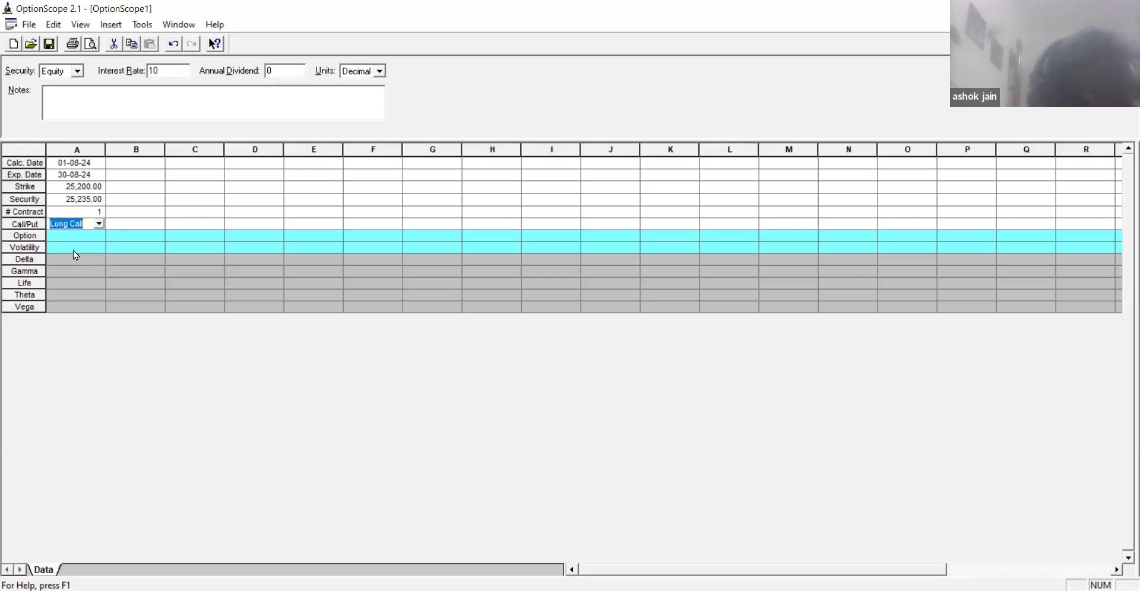
pyautogui.click(73, 249)
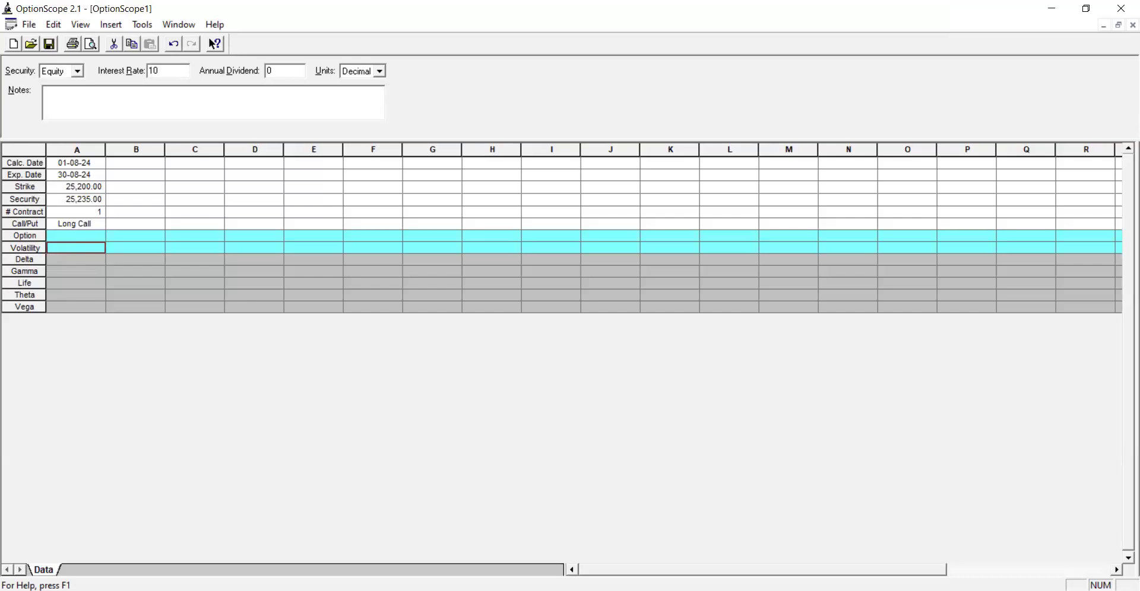
pyautogui.click(174, 368)
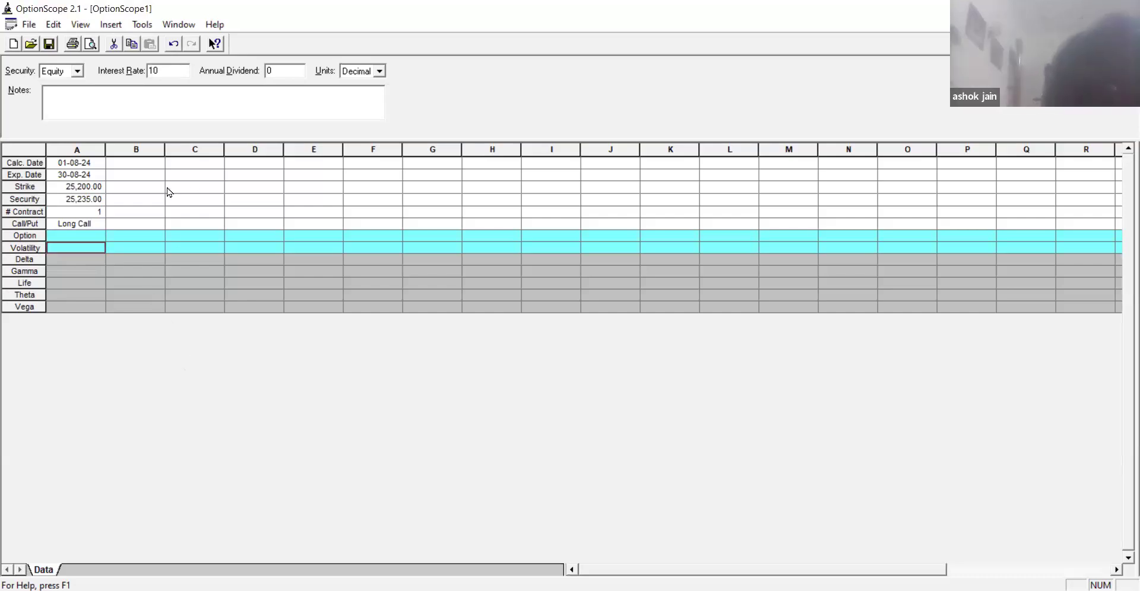
# Change column A's expiration date to 5 September 2024
pyautogui.click(97, 176)
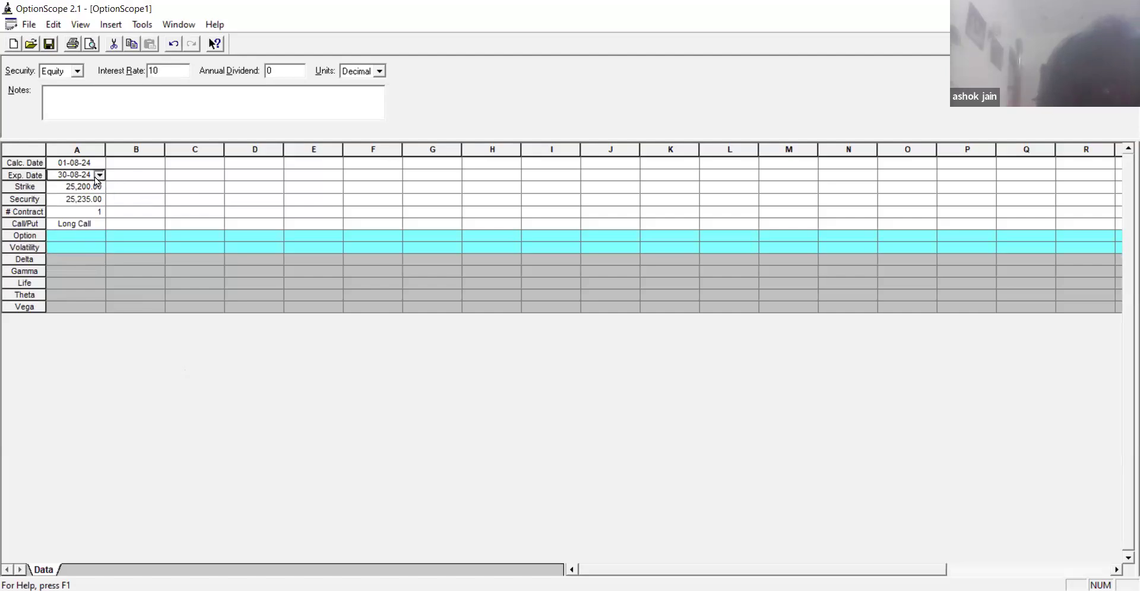
pyautogui.click(98, 176)
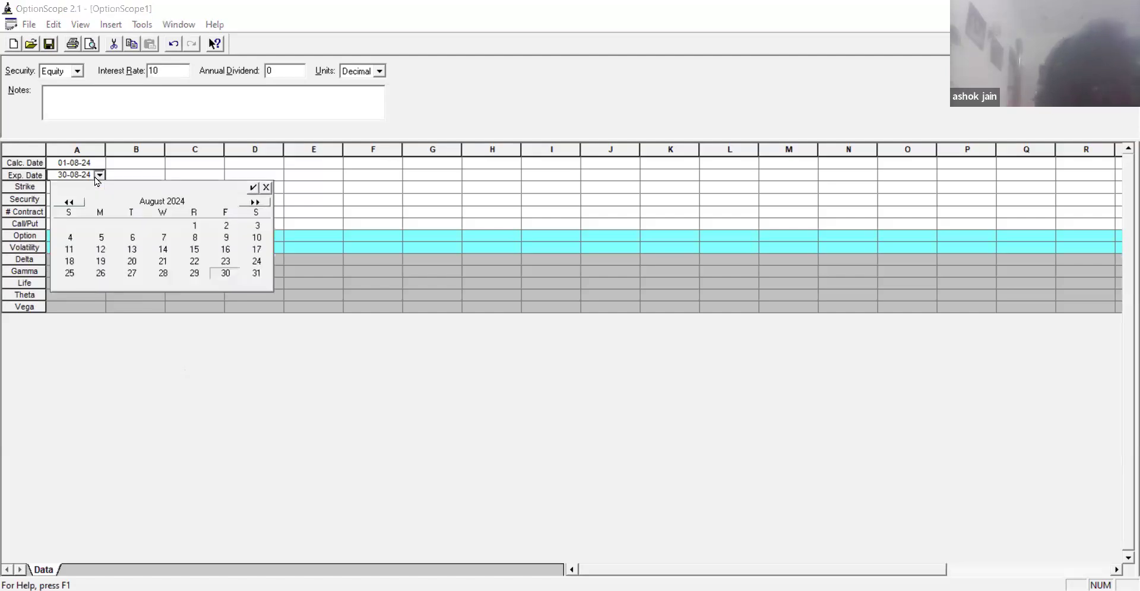
pyautogui.click(256, 202)
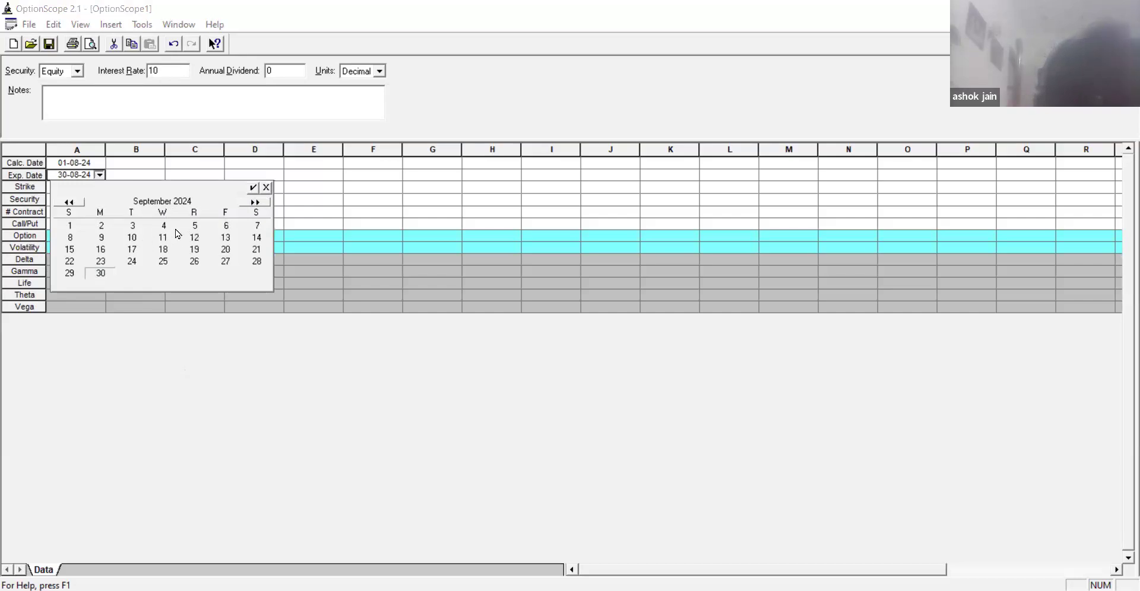
pyautogui.click(191, 228)
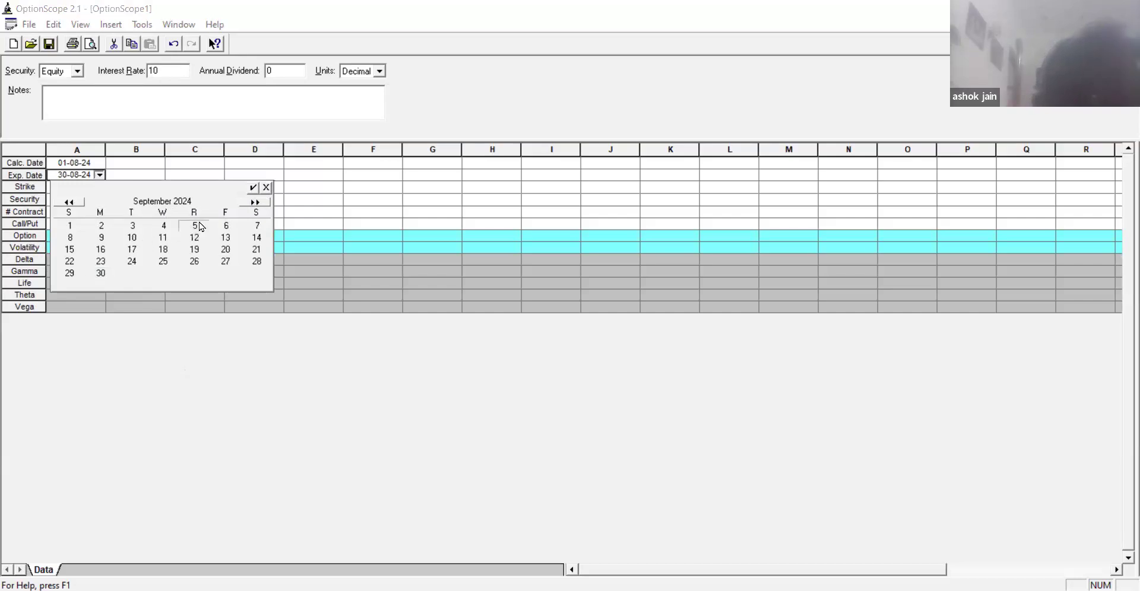
pyautogui.click(254, 188)
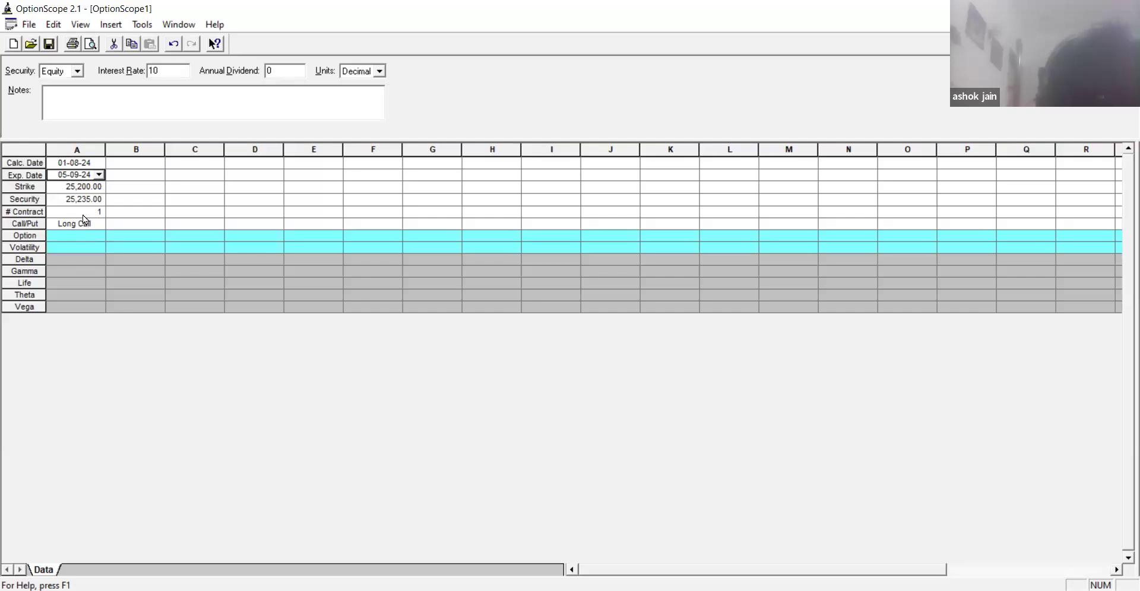
# Enter a volatility of 11.38 in column A
pyautogui.click(70, 250)
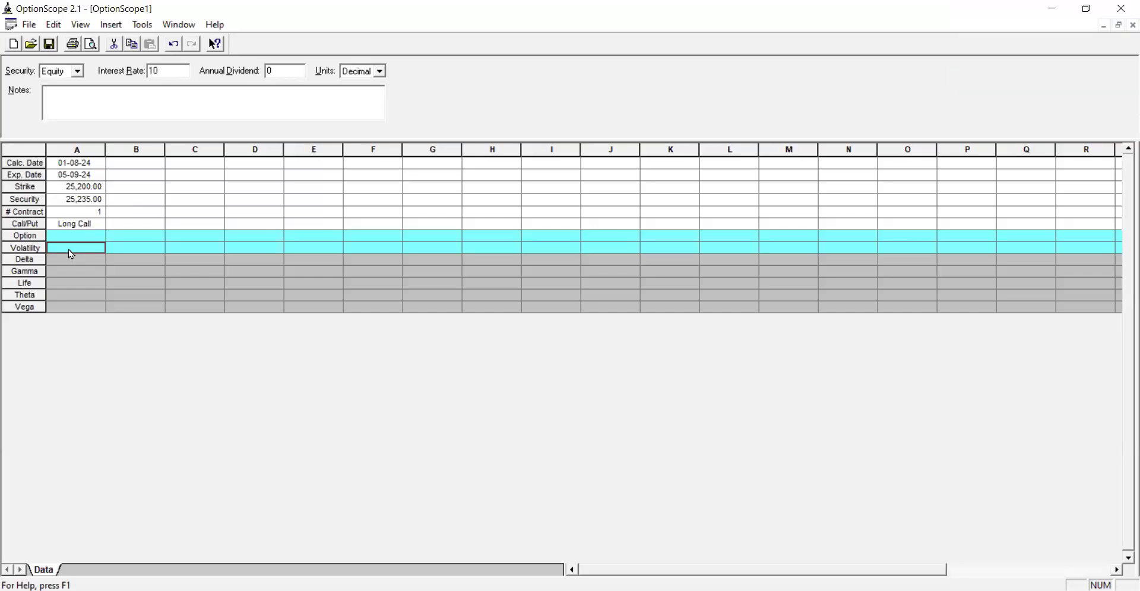
pyautogui.write('11')
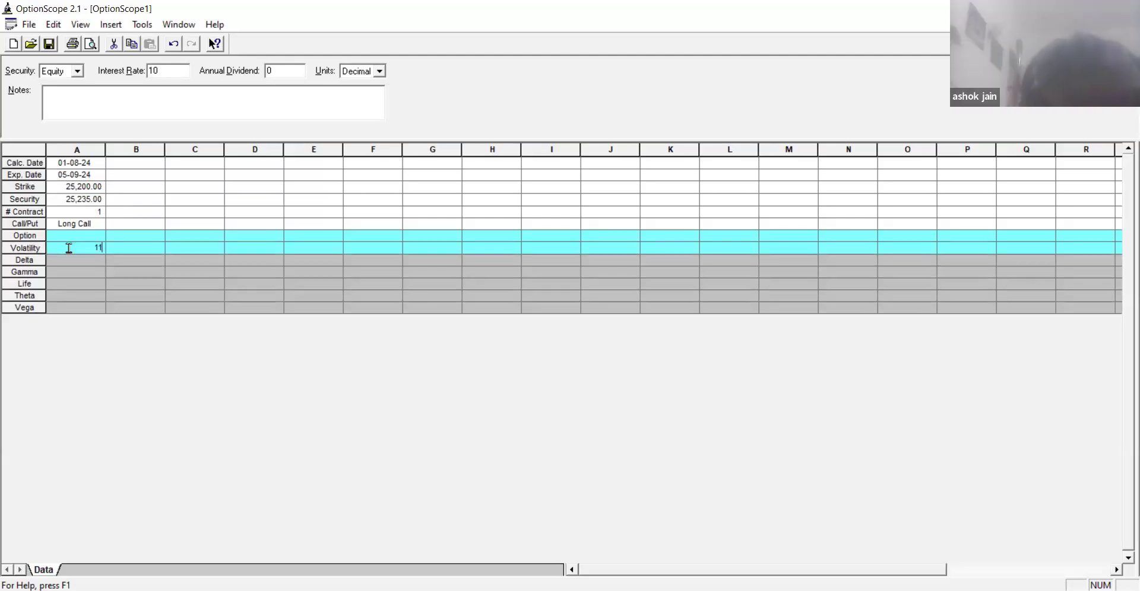
pyautogui.write('.38')
pyautogui.press('Return')
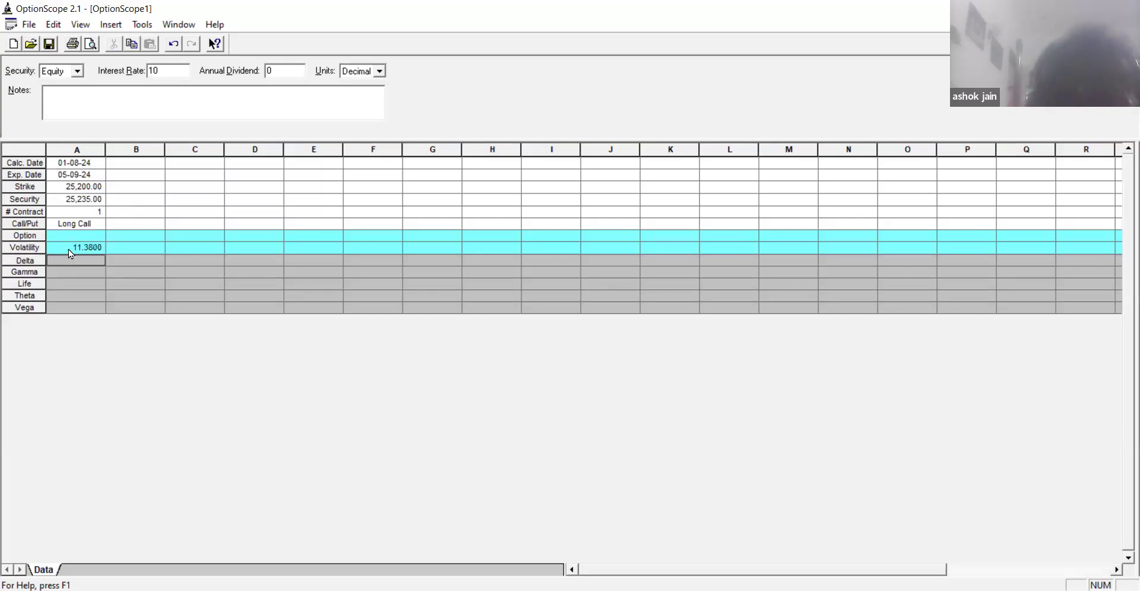
# Enter 188 as the option price in column A
pyautogui.click(65, 237)
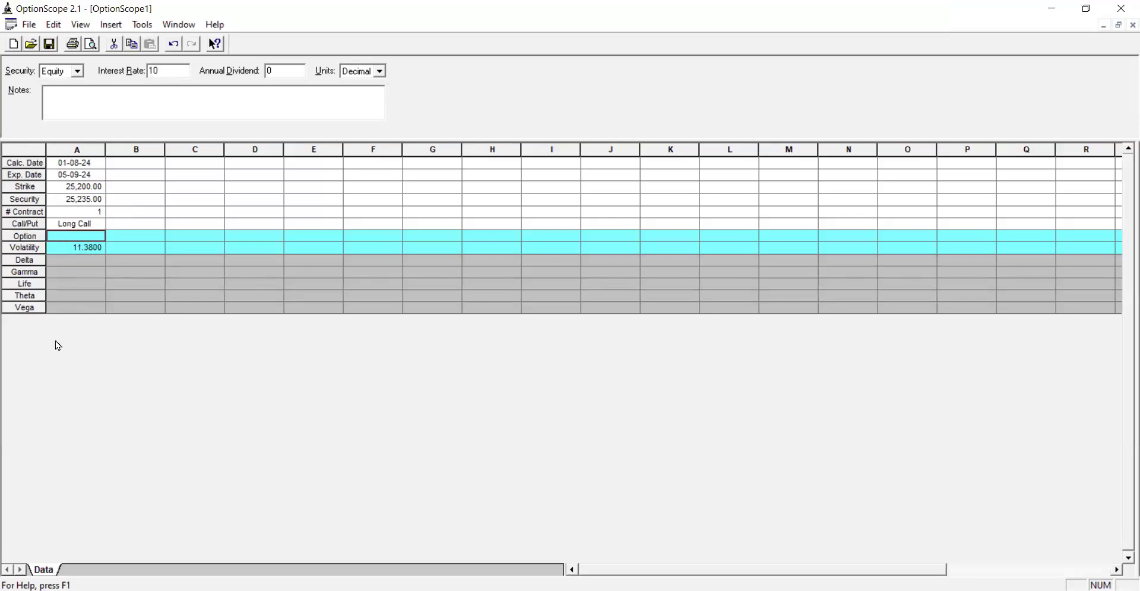
pyautogui.write('188')
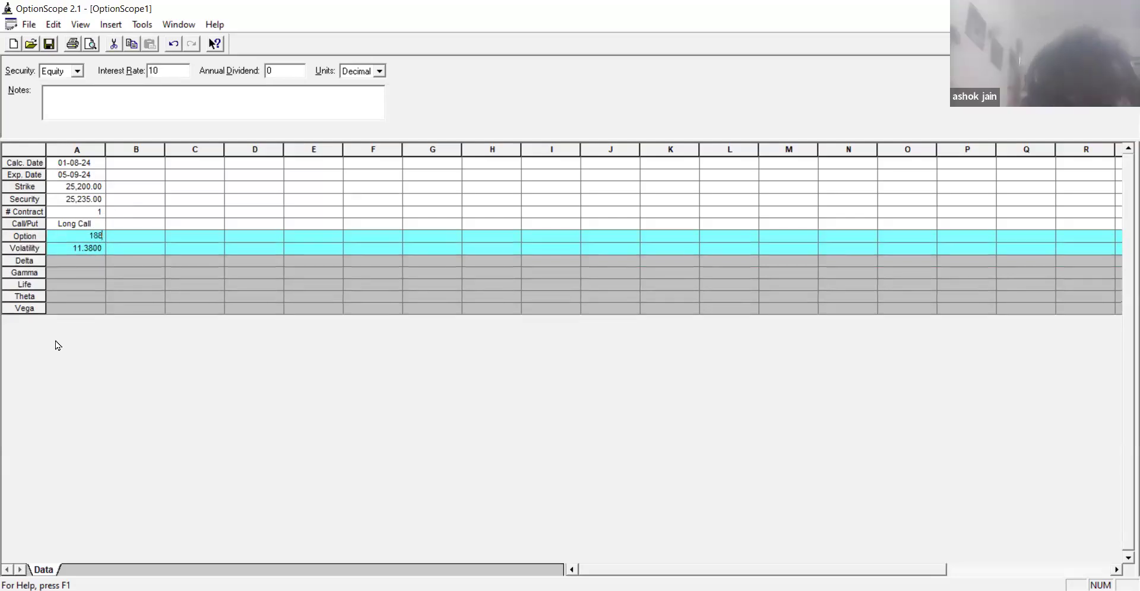
pyautogui.press('Return')
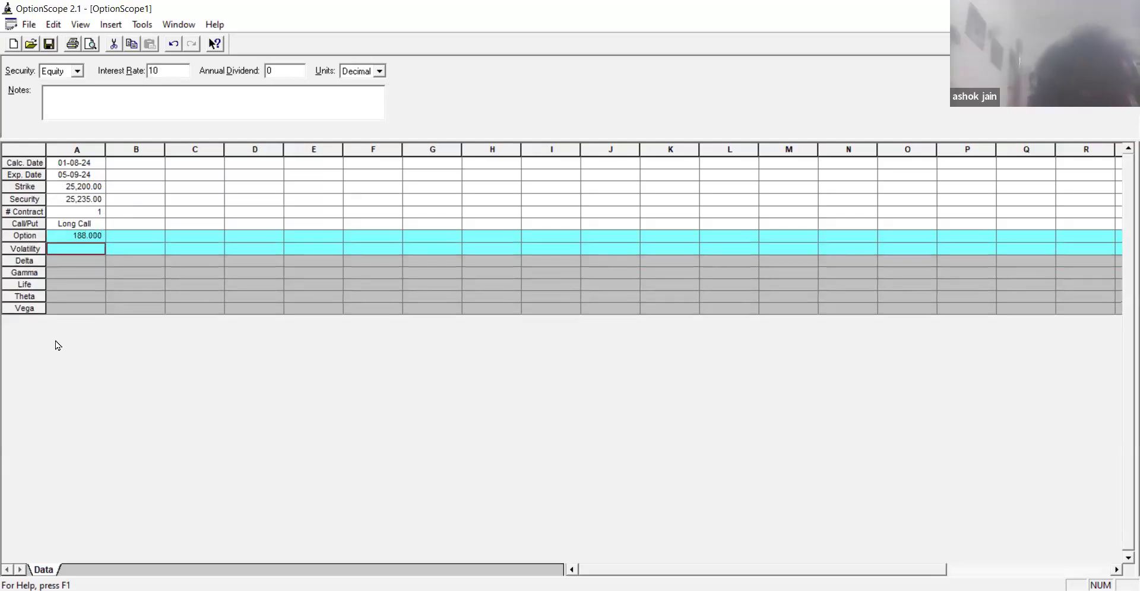
# Set column A's volatility to 11 and recalculate the worksheet to obtain the option price and Greeks
pyautogui.write('11')
pyautogui.press('Return')
pyautogui.rightClick(90, 249)
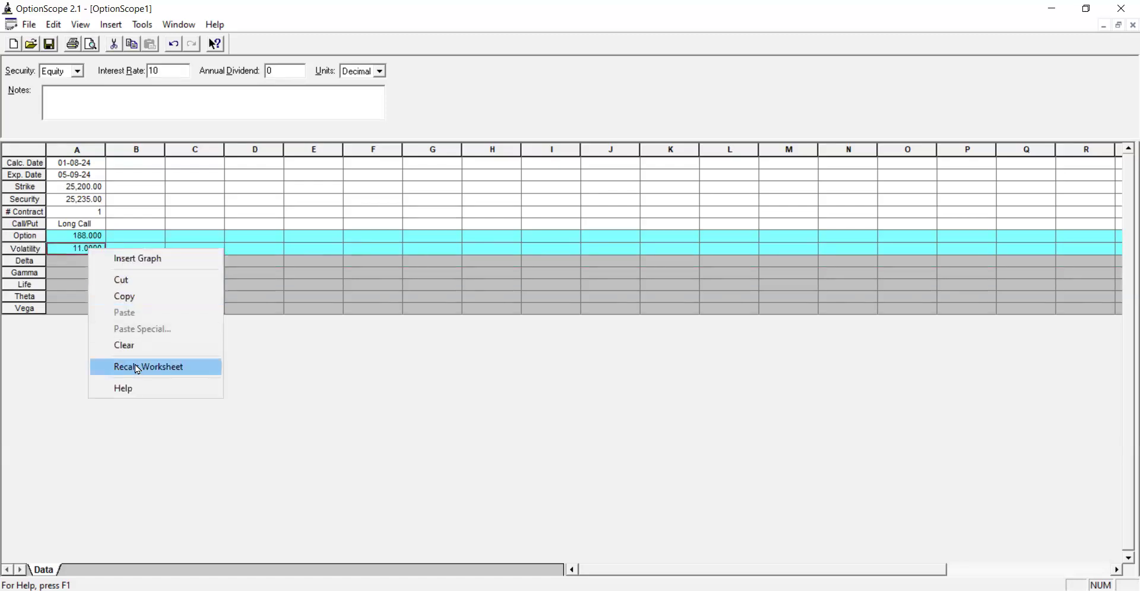
pyautogui.click(138, 368)
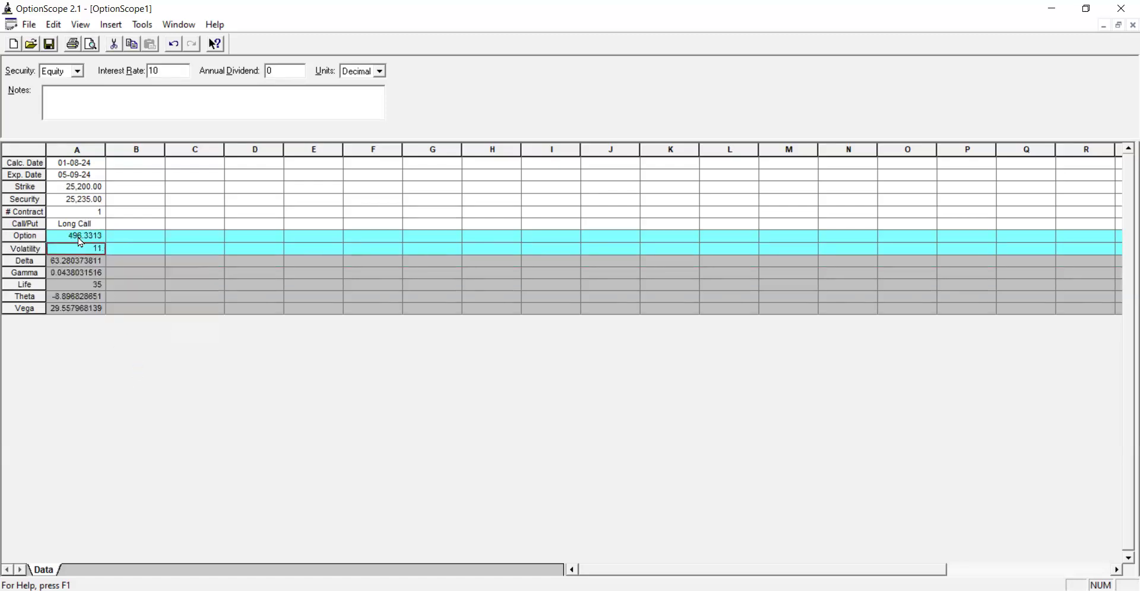
# Change column A's volatility to 5
pyautogui.write('5')
pyautogui.press('Return')
pyautogui.click(219, 265)
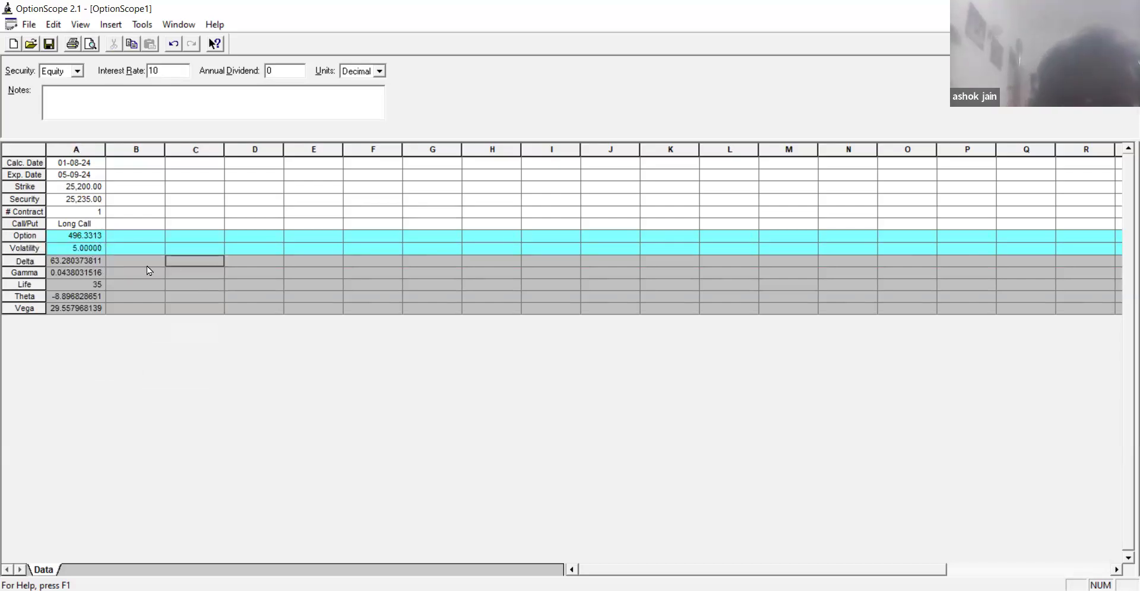
# Recalculate the worksheet to update the option price and Greeks for column A's volatility of 5
pyautogui.rightClick(95, 249)
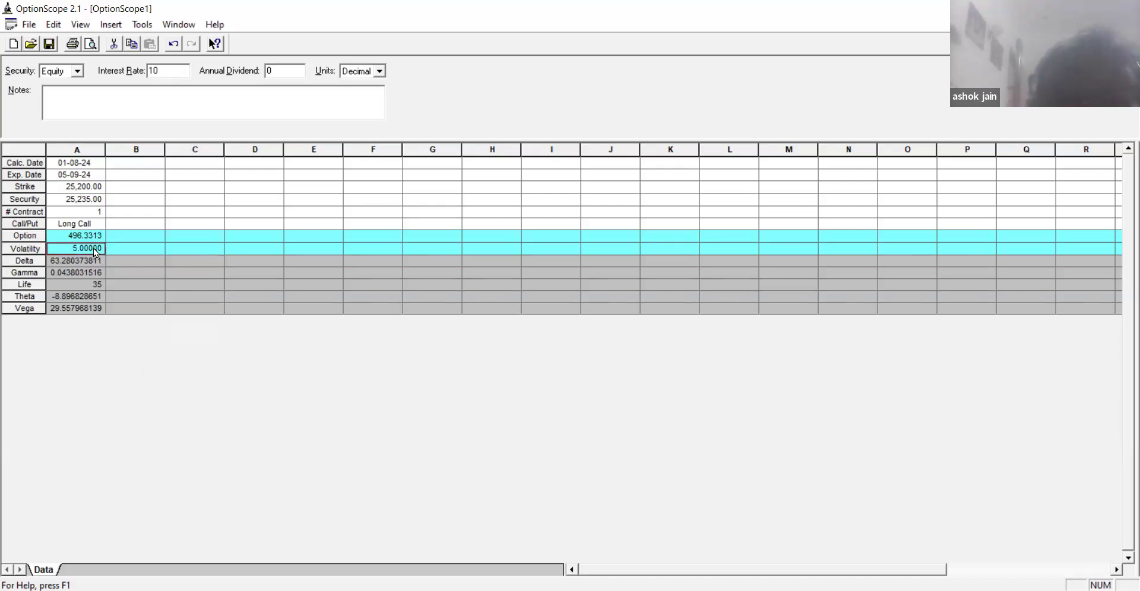
pyautogui.click(149, 368)
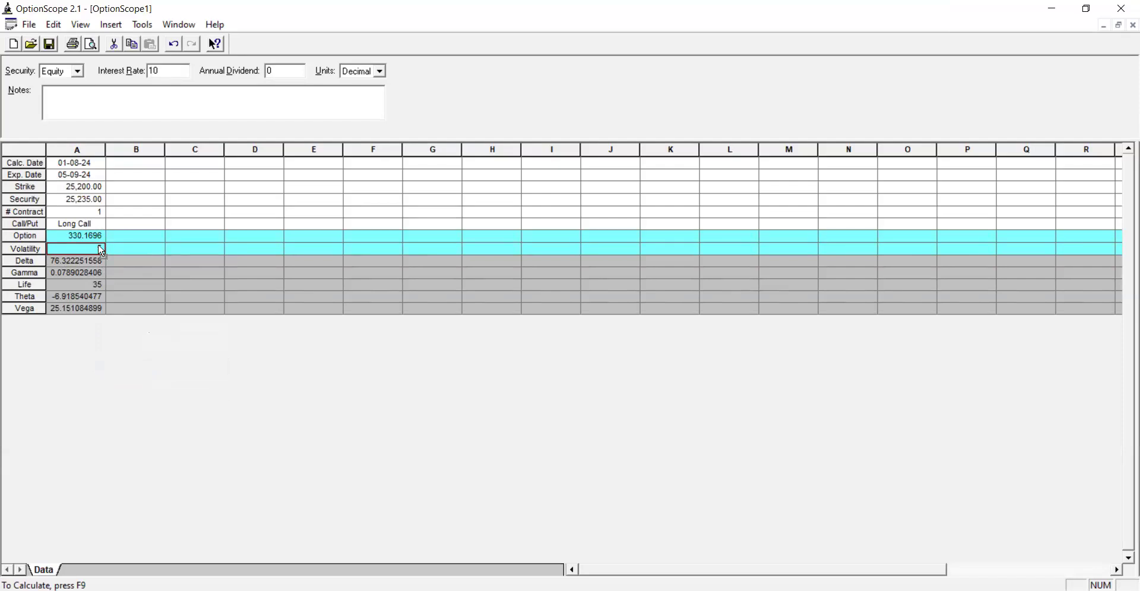
# Change column A's calculation date to 31 August 2024 and recalculate the worksheet
pyautogui.click(100, 163)
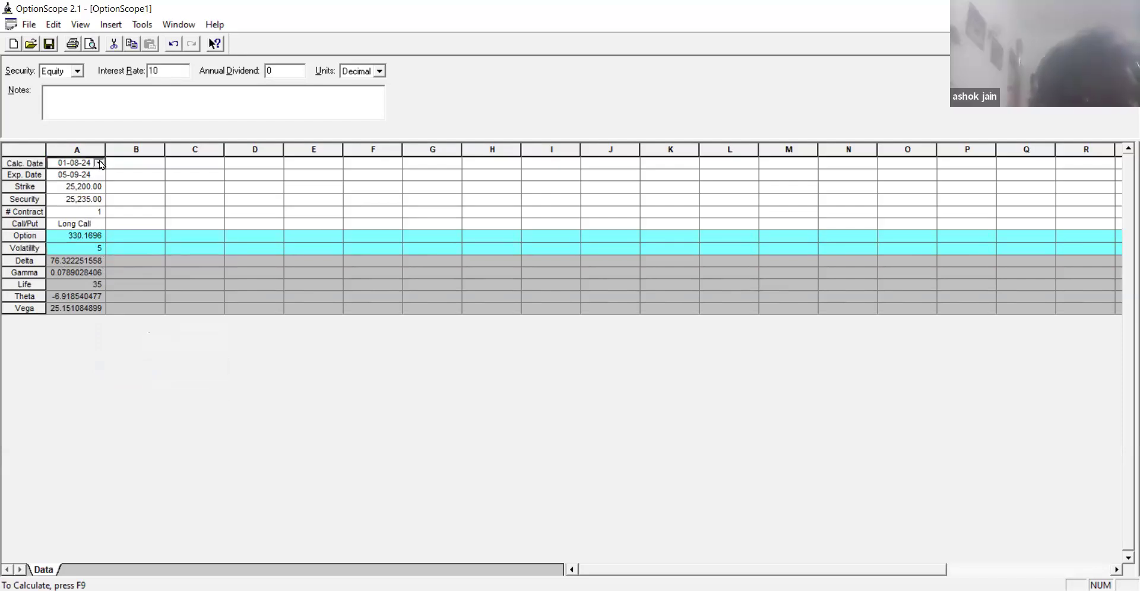
pyautogui.click(101, 164)
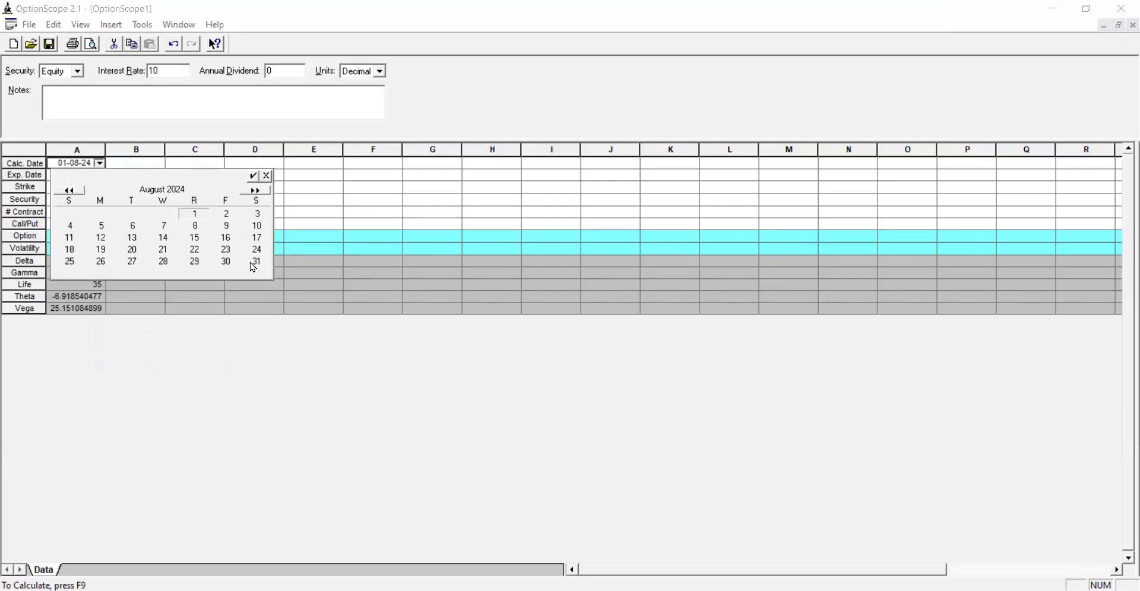
pyautogui.click(255, 264)
pyautogui.press('Return')
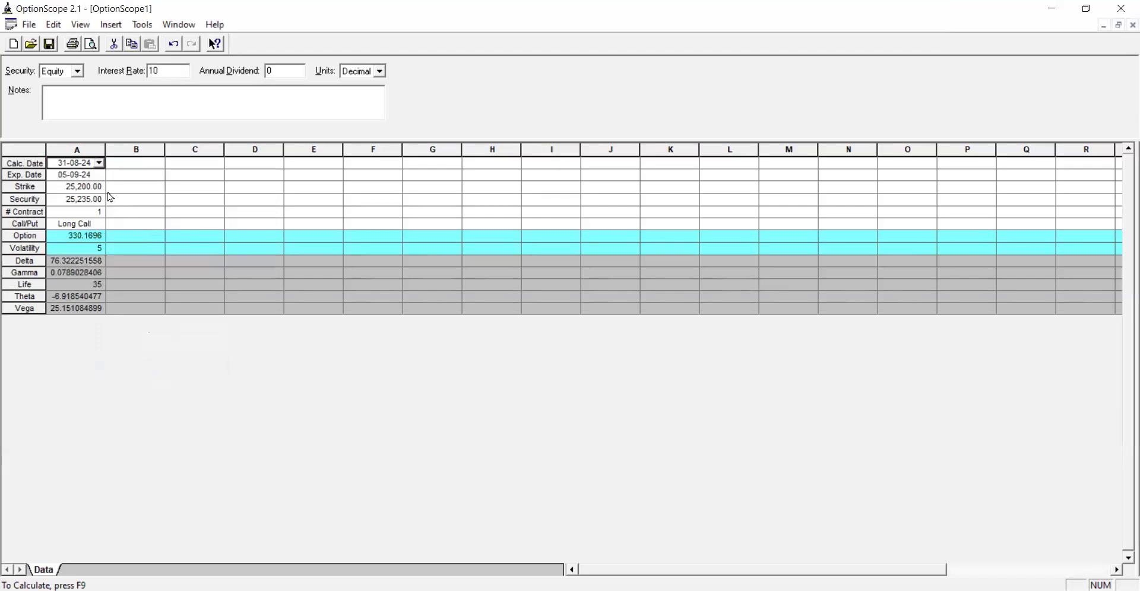
pyautogui.click(79, 251)
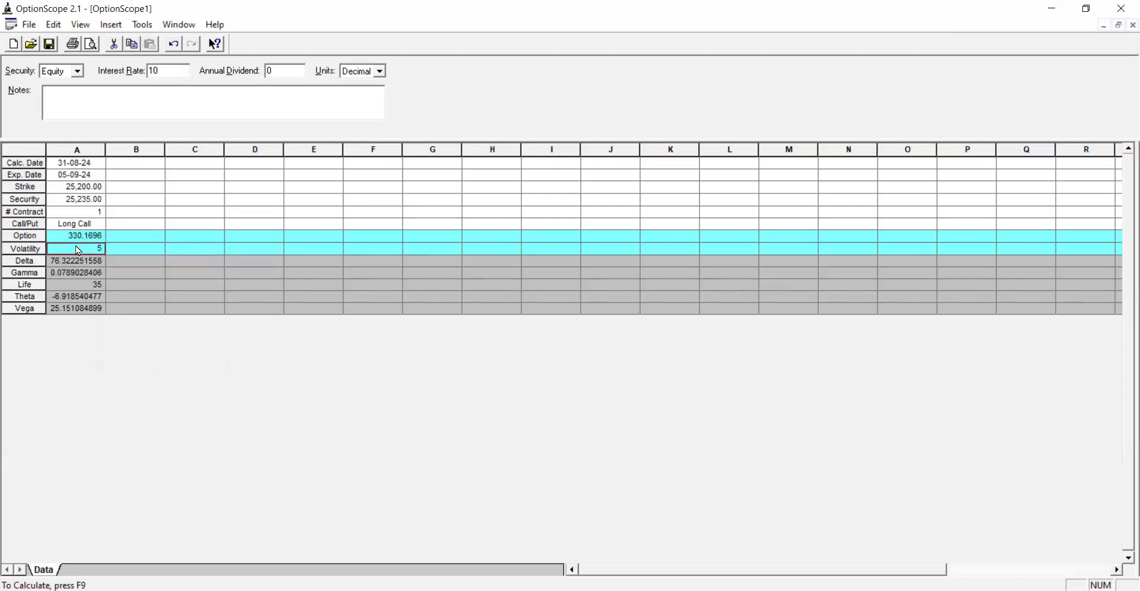
pyautogui.rightClick(79, 251)
pyautogui.click(147, 373)
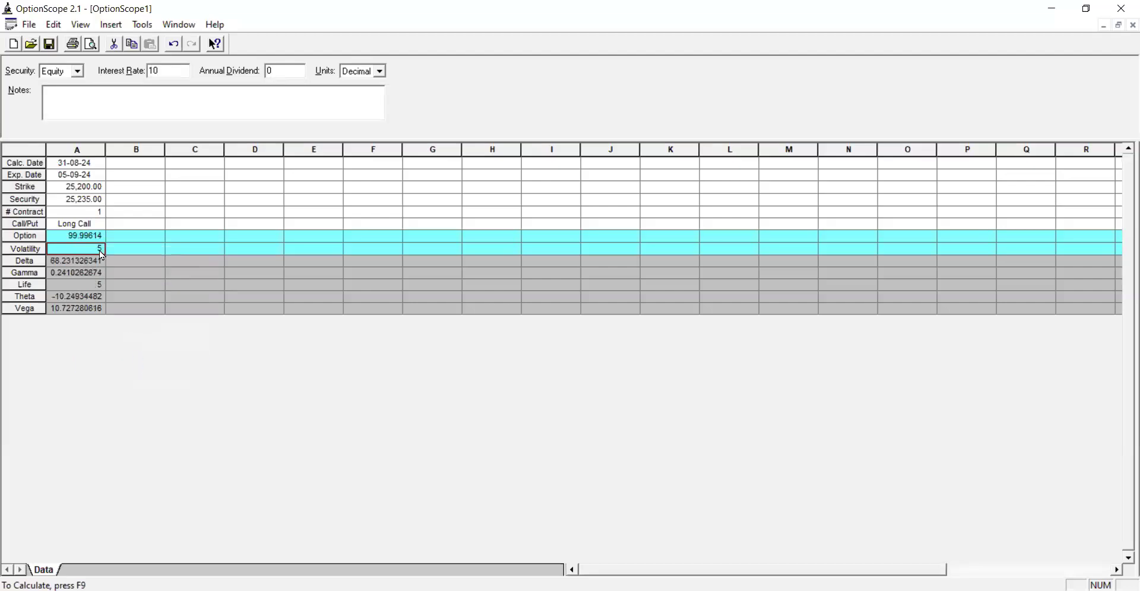
# Set column A's volatility to 11 and recalculate the worksheet for the 31 August calculation date
pyautogui.press('BackSpace')
pyautogui.write('11')
pyautogui.press('Return')
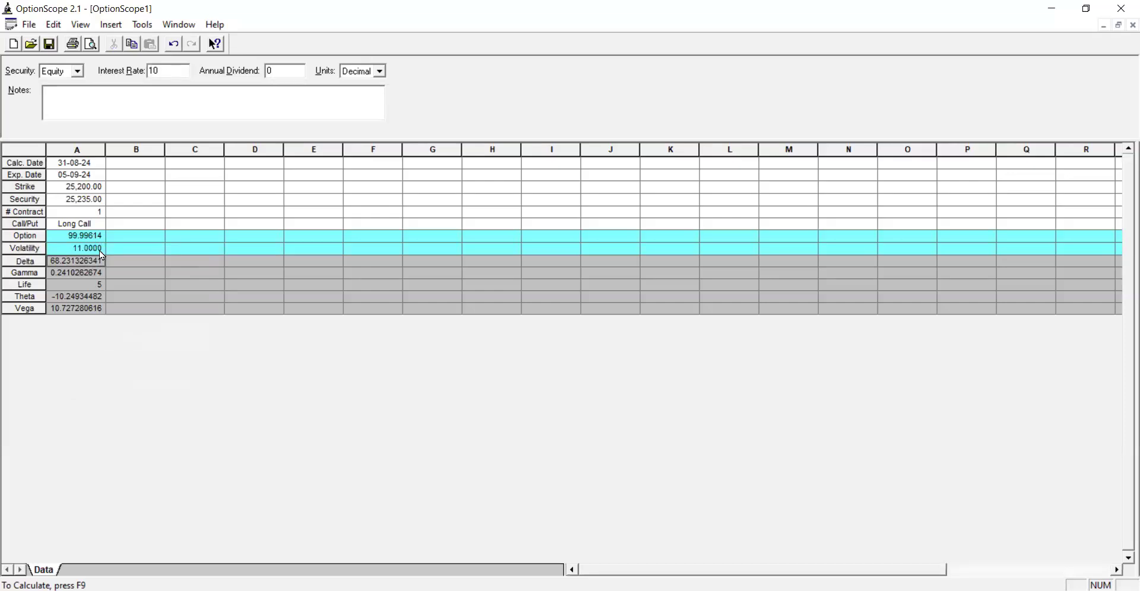
pyautogui.rightClick(122, 350)
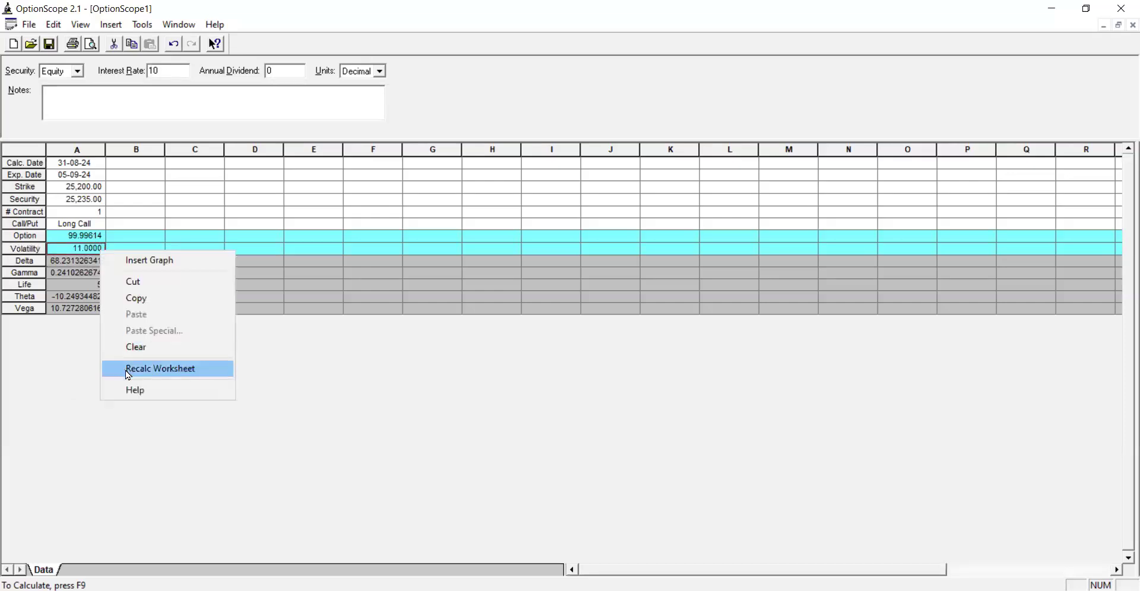
pyautogui.click(128, 375)
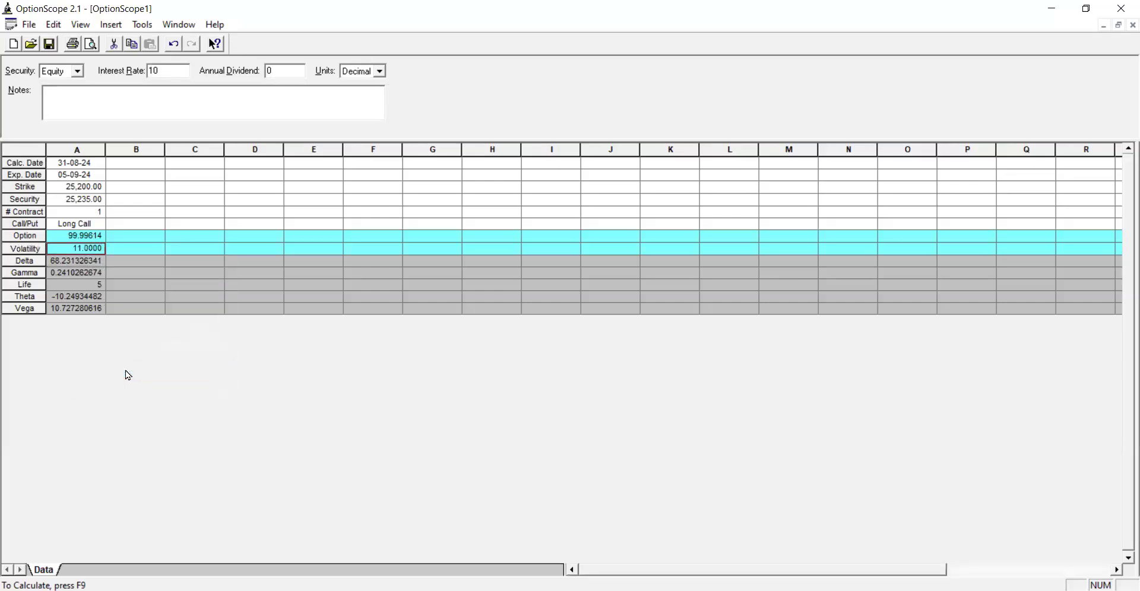
# Re-enter 11 as column A's volatility and recalculate the worksheet again
pyautogui.doubleClick(96, 252)
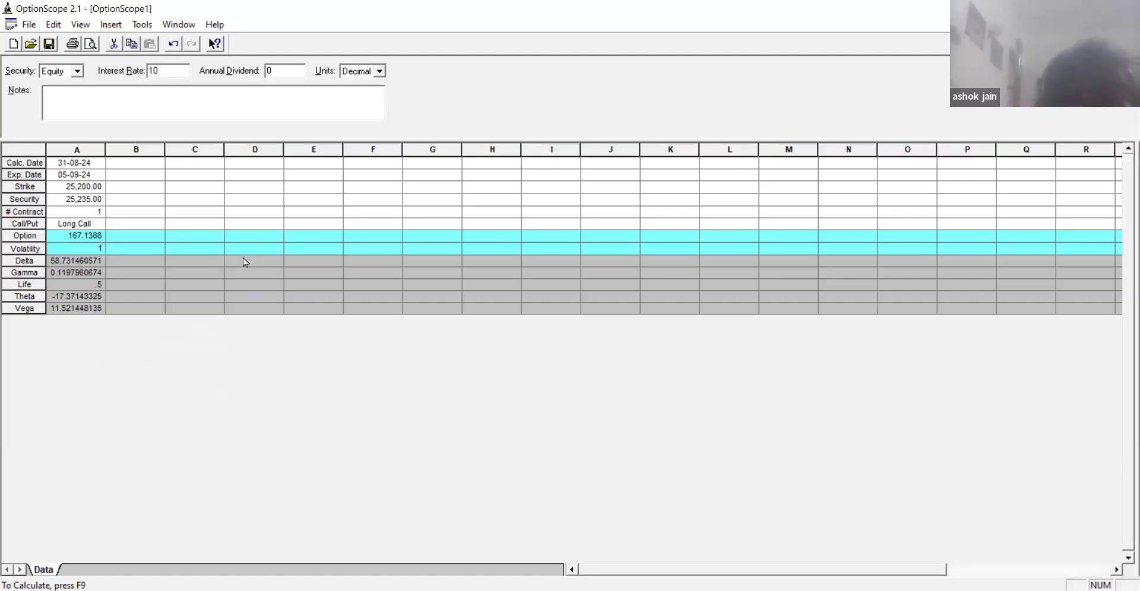
pyautogui.write('1')
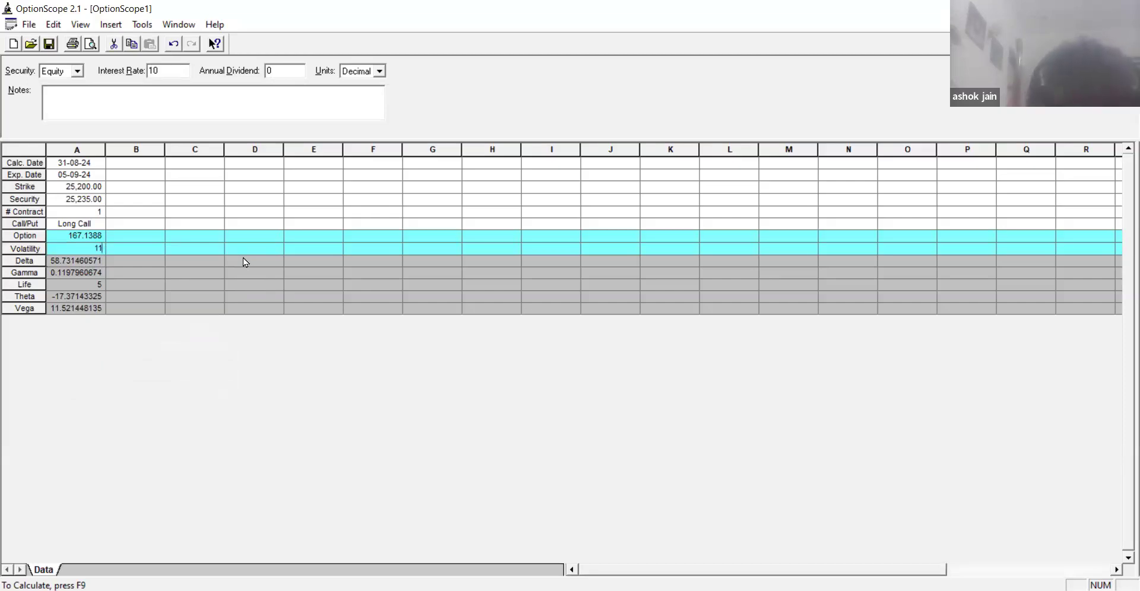
pyautogui.press('Return')
pyautogui.click(83, 247)
pyautogui.rightClick(84, 244)
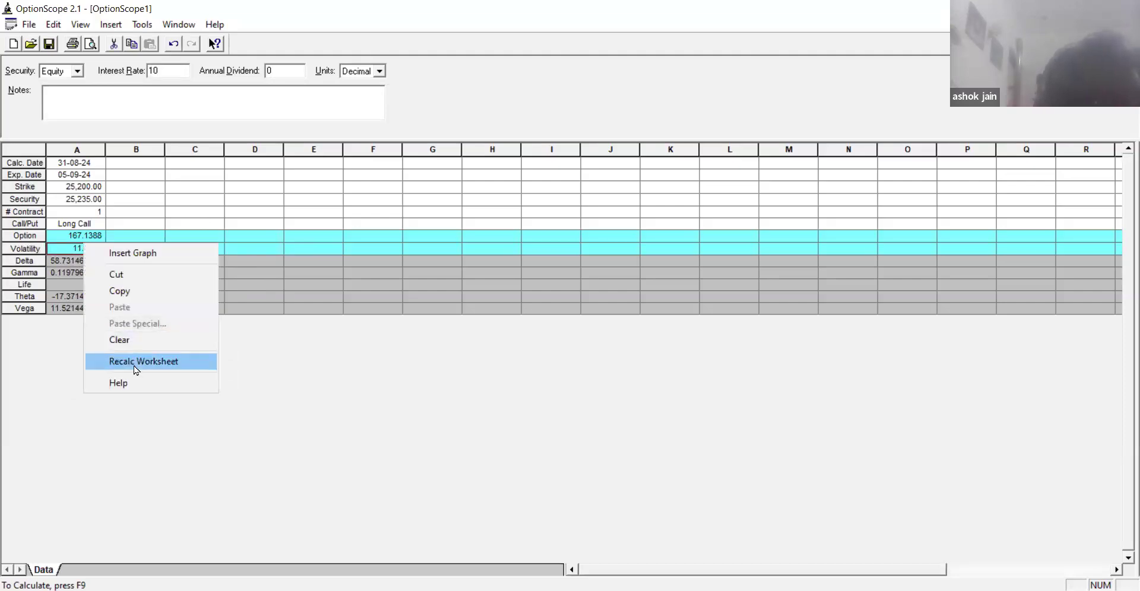
pyautogui.click(135, 365)
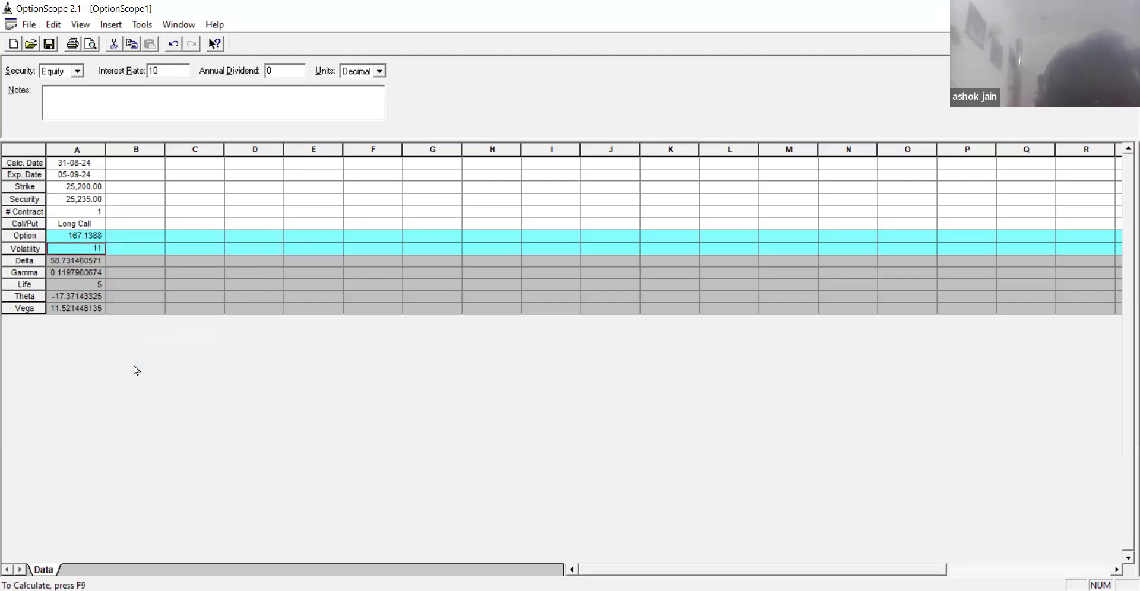
# Change column A's volatility to 13 without recalculating the worksheet
pyautogui.click(84, 246)
pyautogui.write('13')
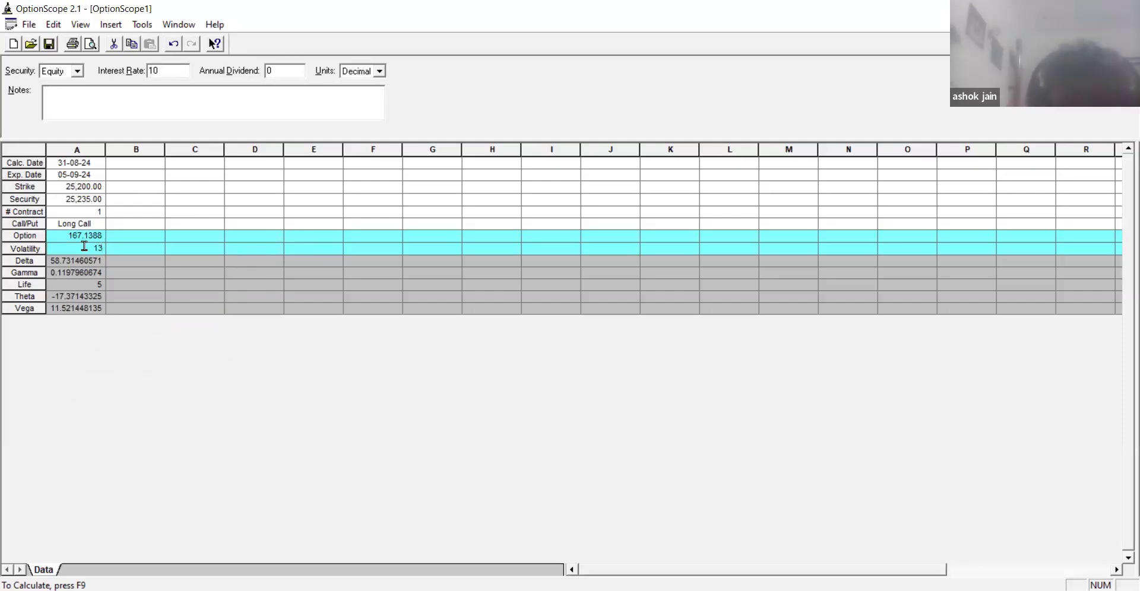
pyautogui.press('Return')
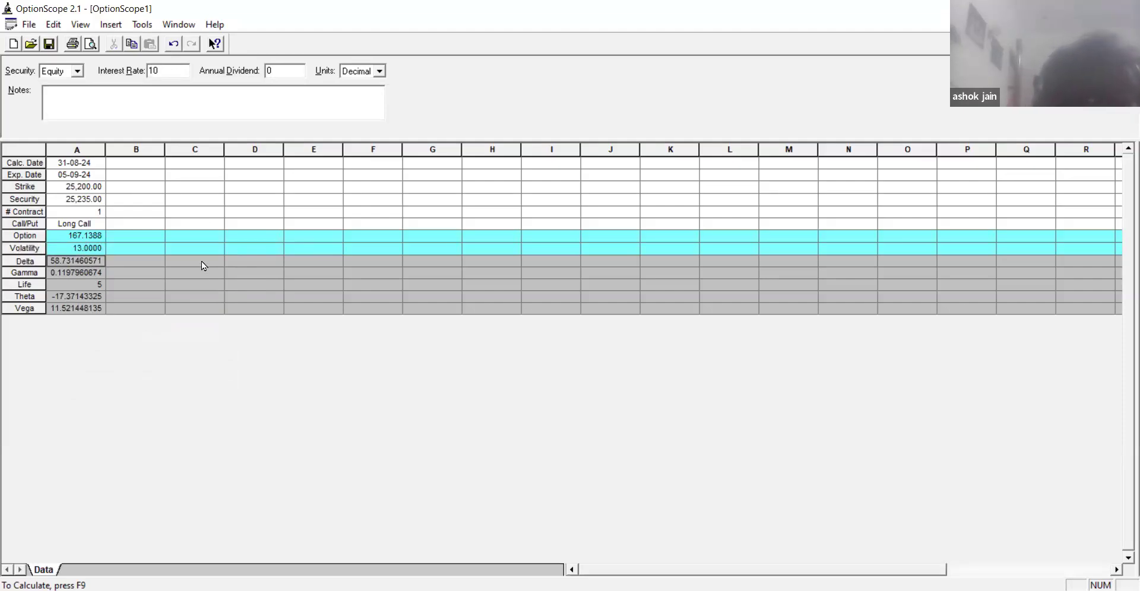
# Return column A's volatility to 11 and recalculate the option price and Greeks
pyautogui.click(77, 249)
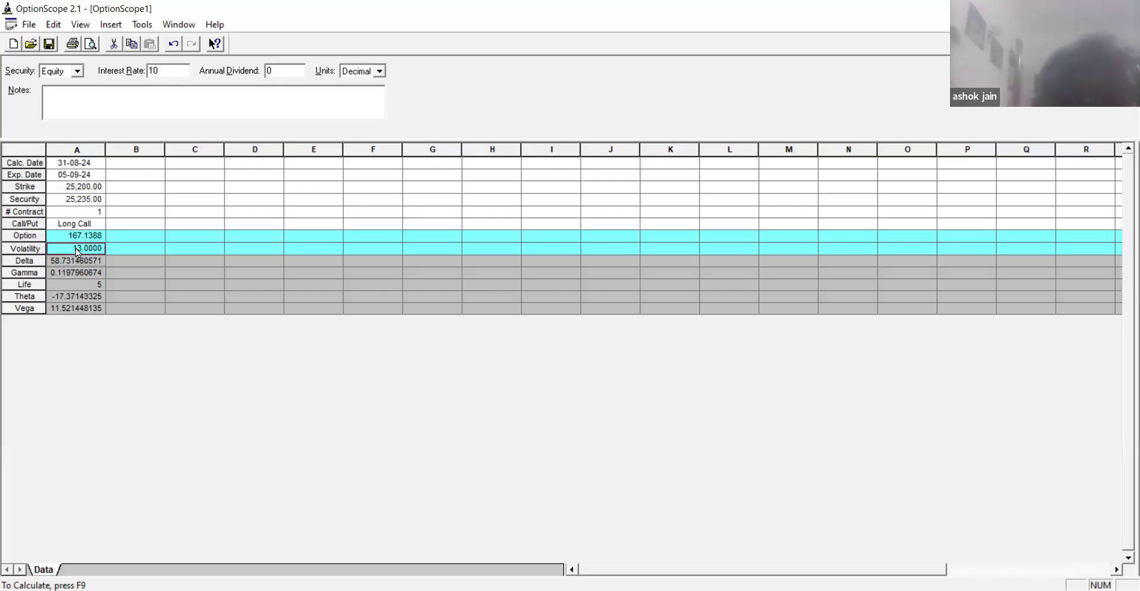
pyautogui.write('11')
pyautogui.press('Return')
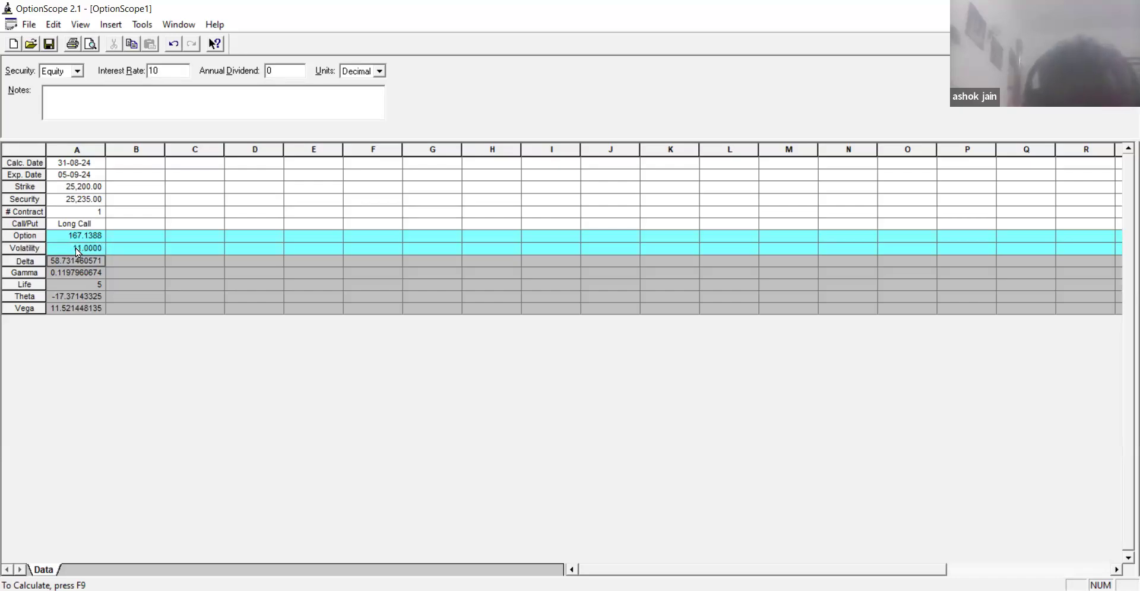
pyautogui.rightClick(77, 250)
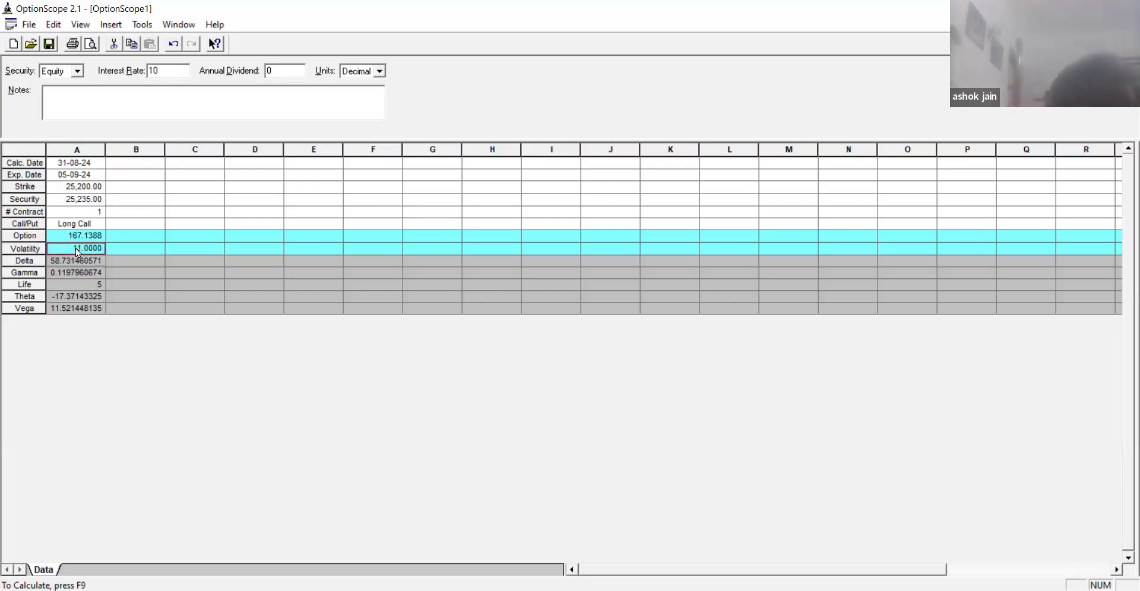
pyautogui.click(140, 369)
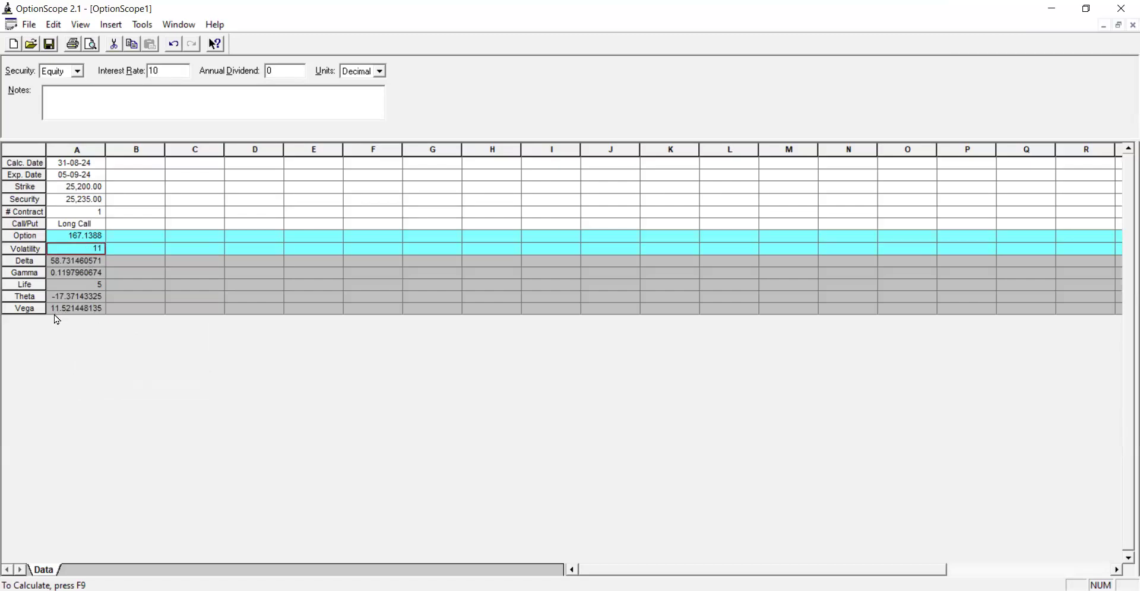
# Set column A's volatility to 13 and recalculate the worksheet to update the option price and Greeks
pyautogui.write('3')
pyautogui.press('Return')
pyautogui.click(98, 253)
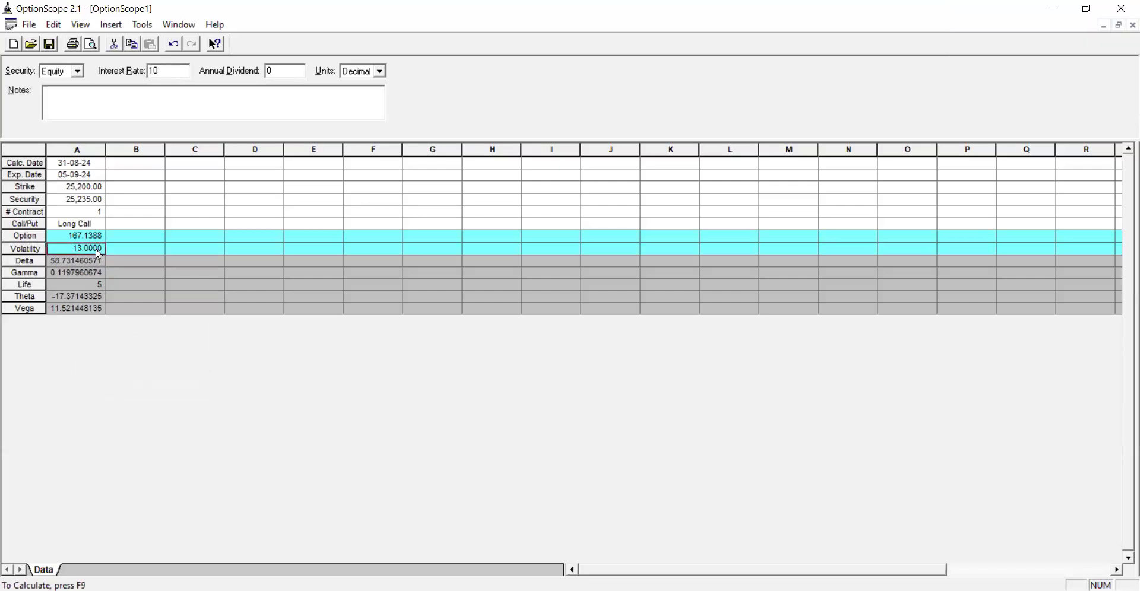
pyautogui.rightClick(96, 249)
pyautogui.click(155, 368)
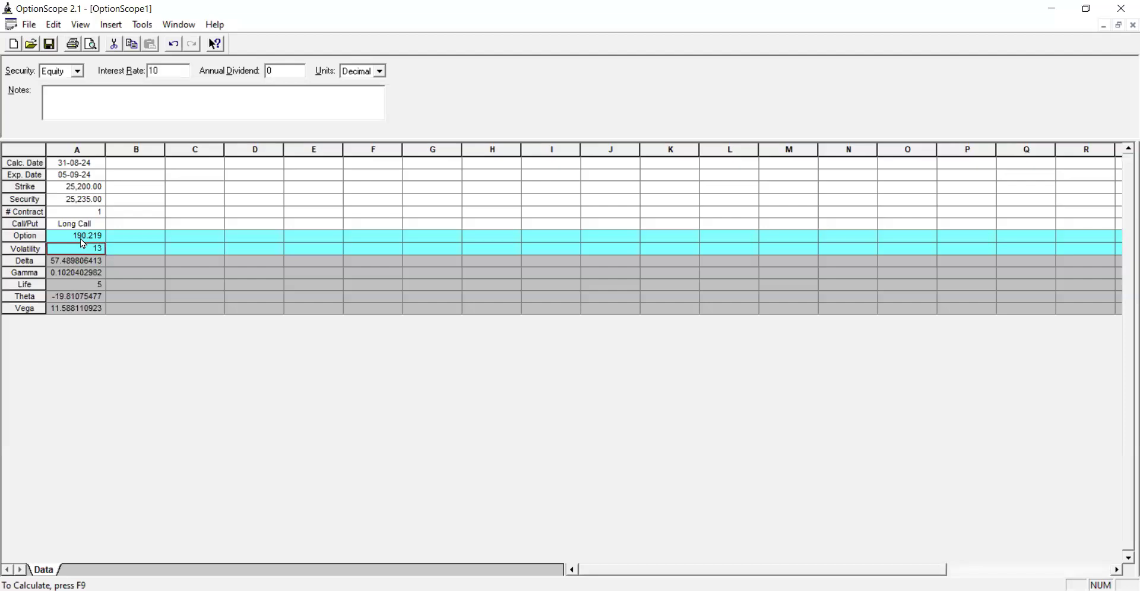
# Set column A's volatility to 12.8 and recalculate the worksheet
pyautogui.write('12.8000')
pyautogui.press('Return')
pyautogui.rightClick(93, 256)
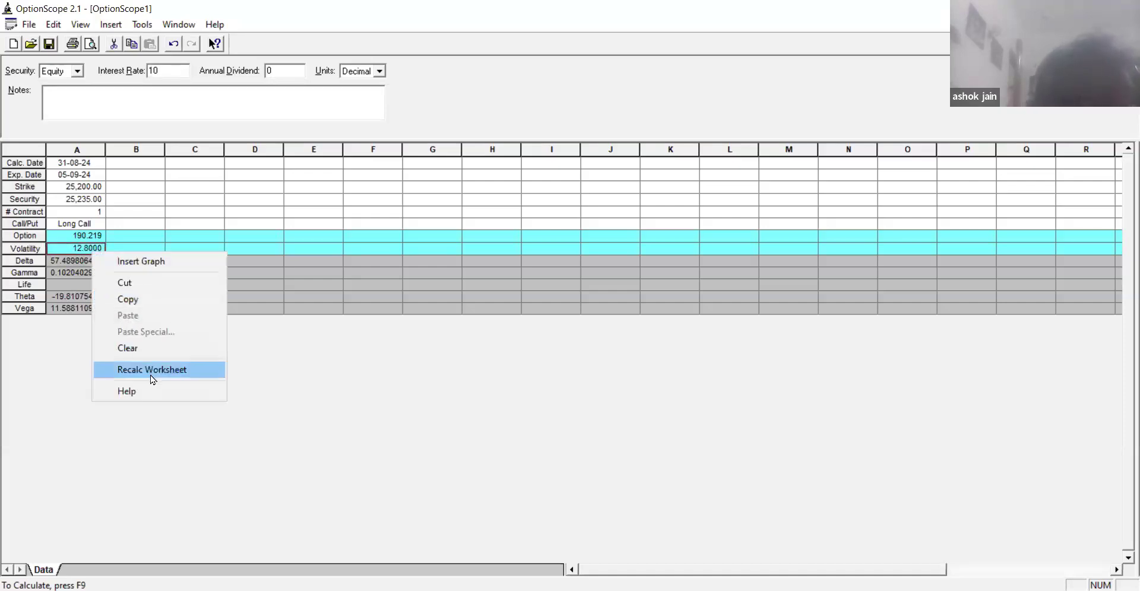
pyautogui.click(150, 375)
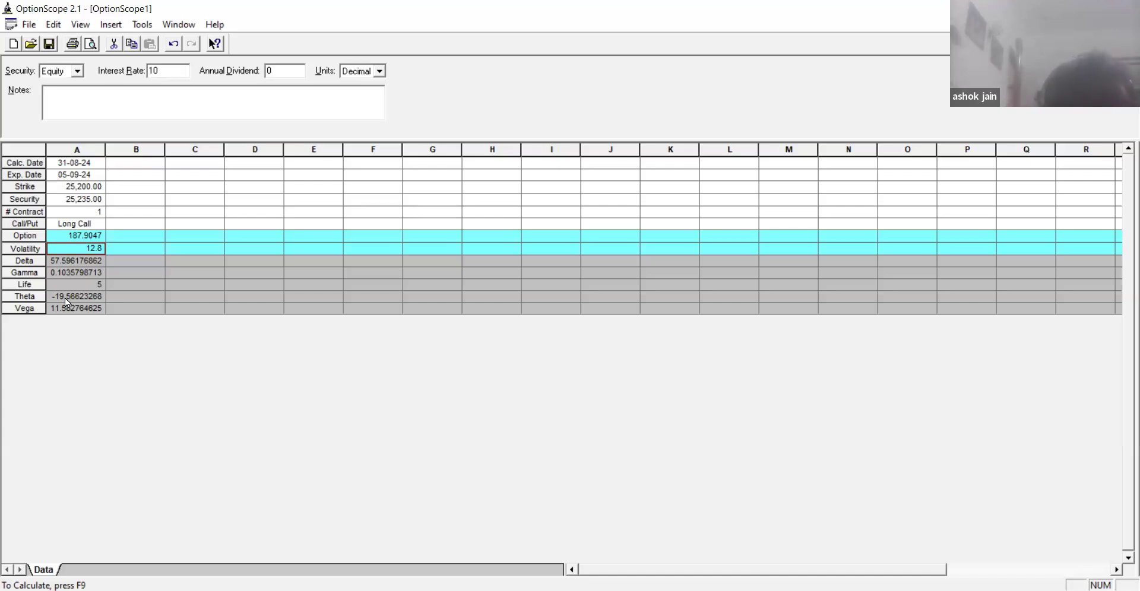
# Change column A's expiration date to 12 September 2024 and recalculate the worksheet
pyautogui.click(102, 175)
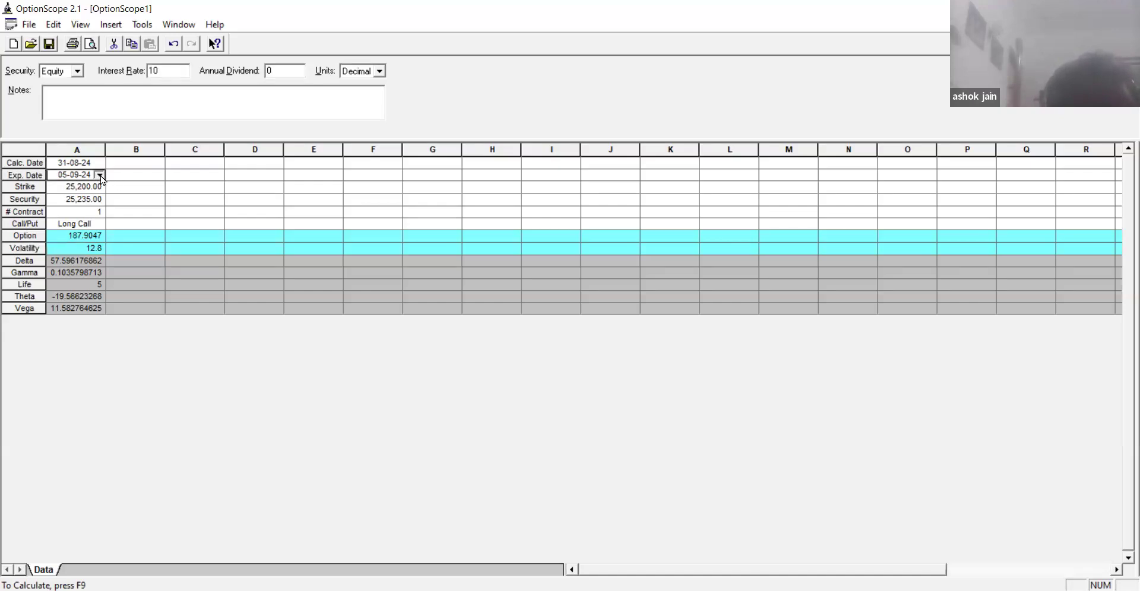
pyautogui.click(100, 176)
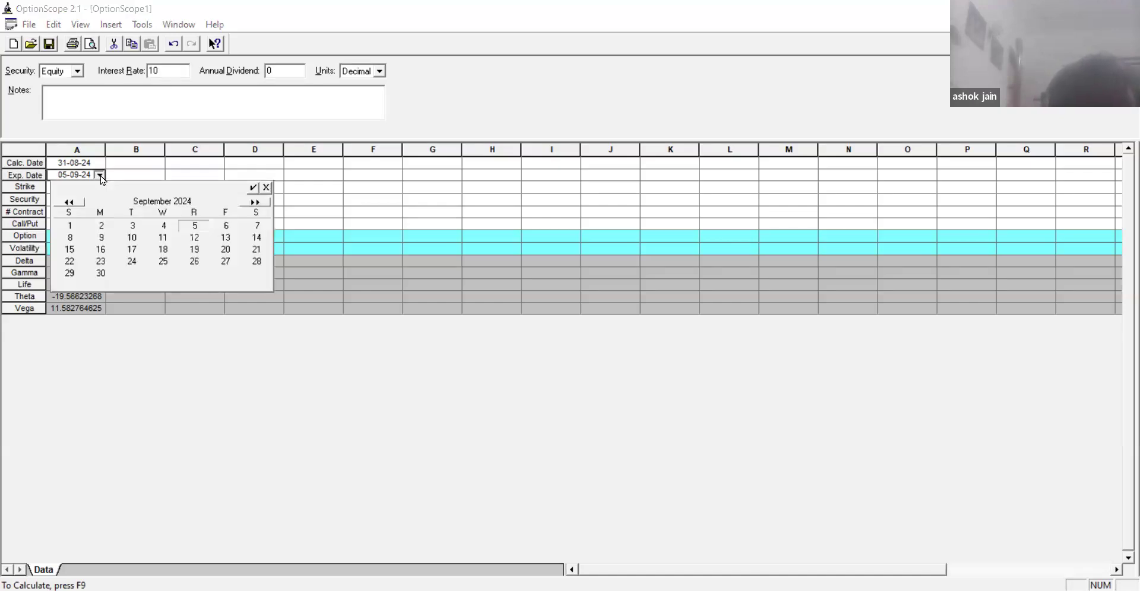
pyautogui.click(192, 241)
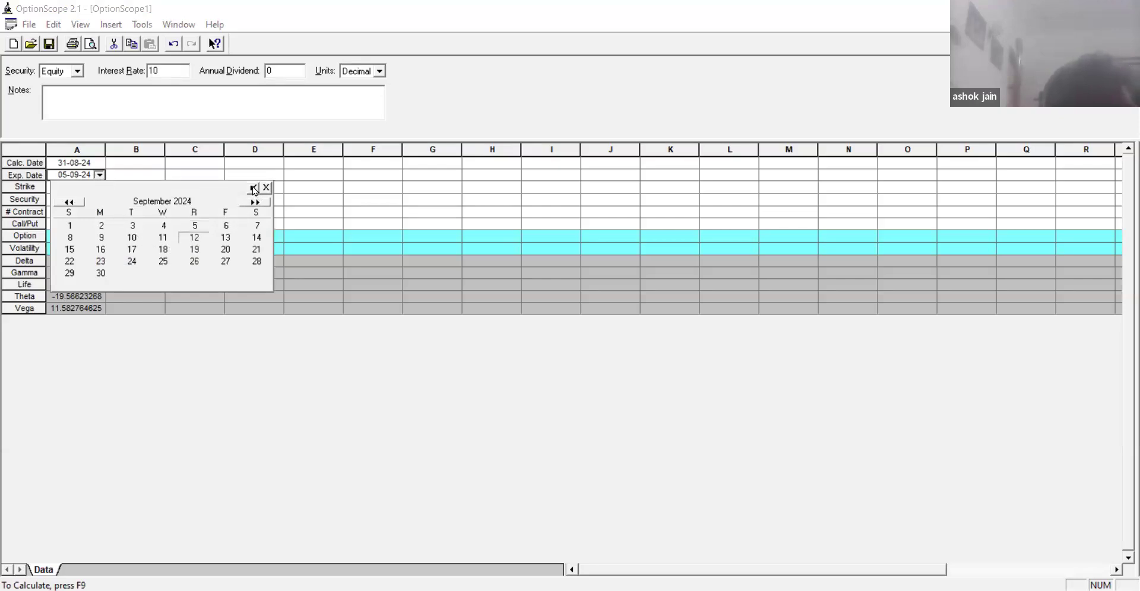
pyautogui.click(254, 188)
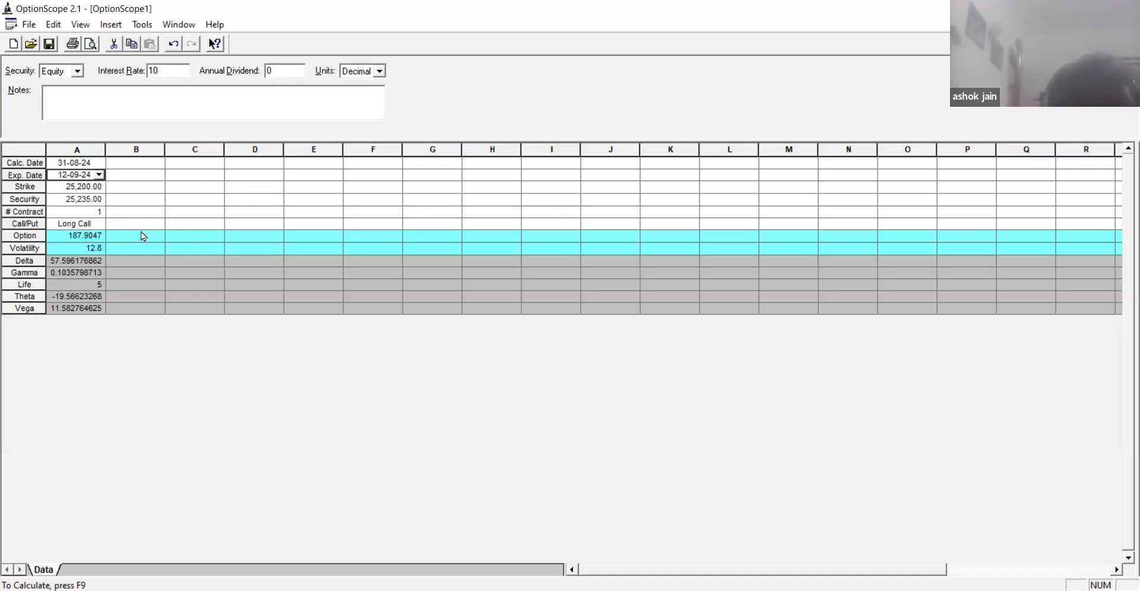
pyautogui.rightClick(99, 239)
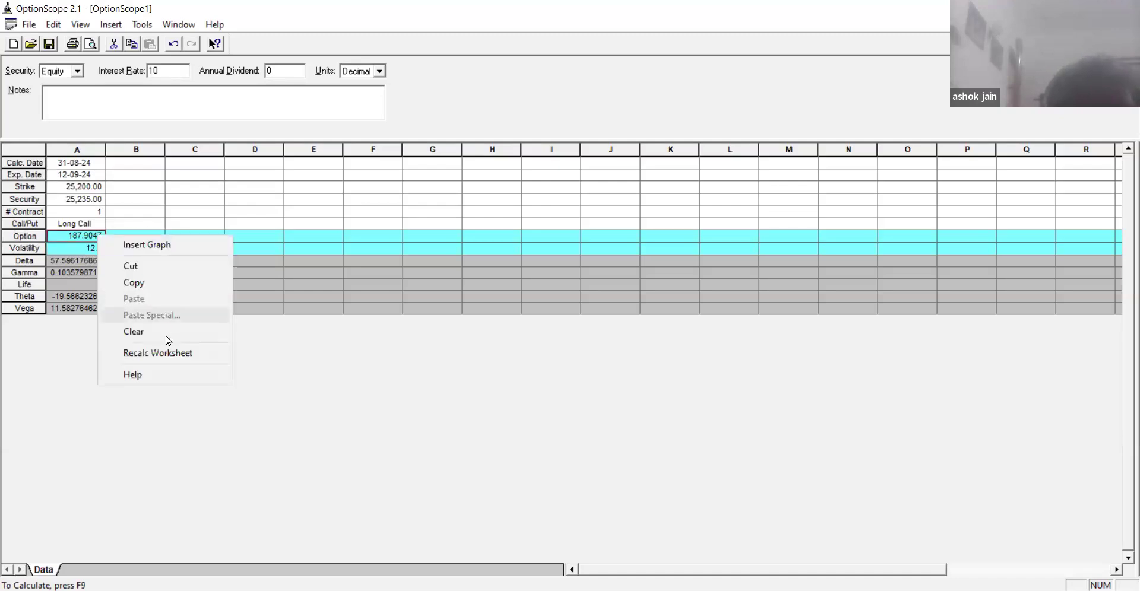
pyautogui.click(165, 354)
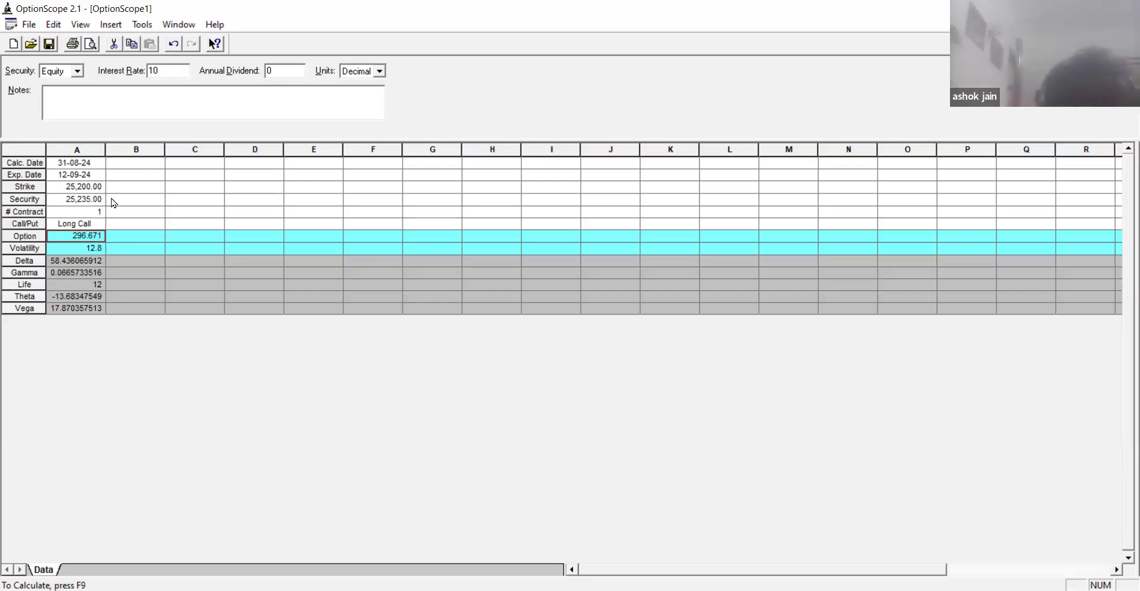
# Set column A's volatility to 14 and recalculate the worksheet for the 12 September expiration
pyautogui.click(93, 252)
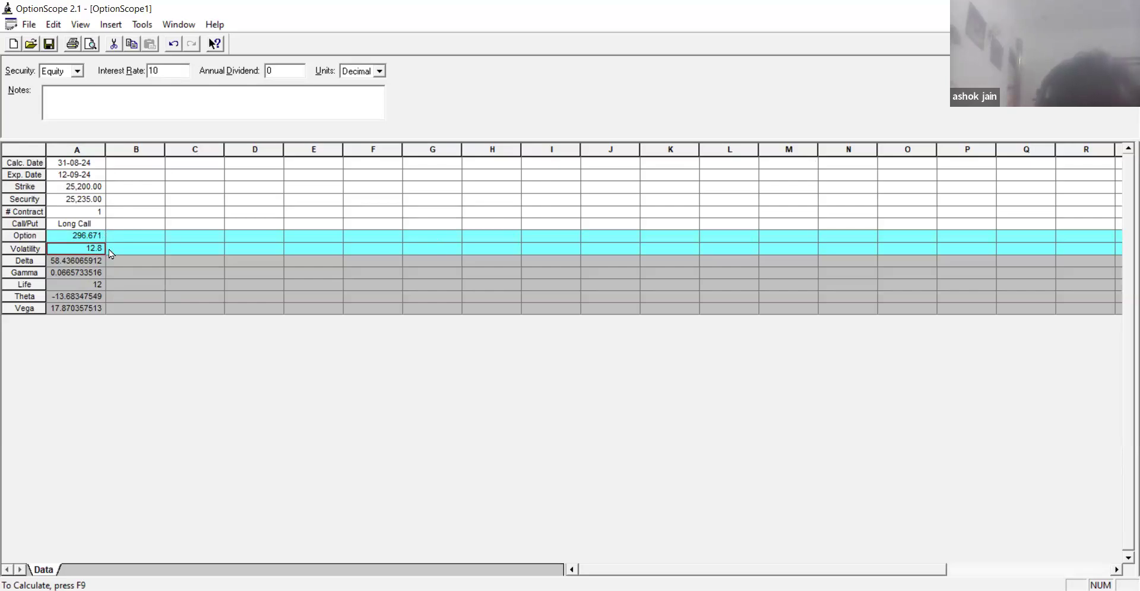
pyautogui.write('1')
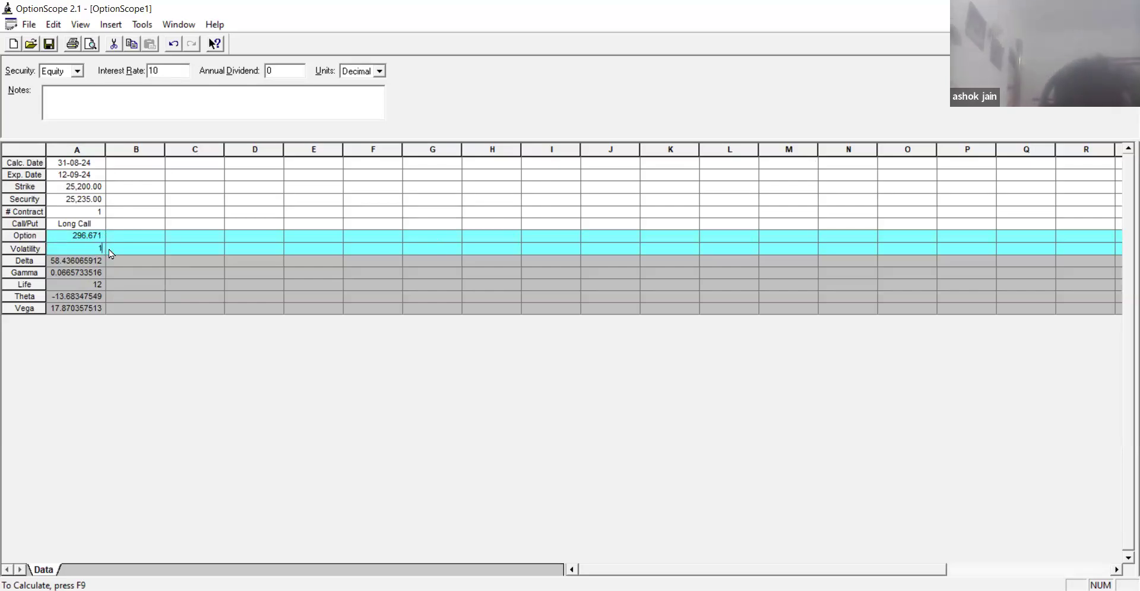
pyautogui.write('4')
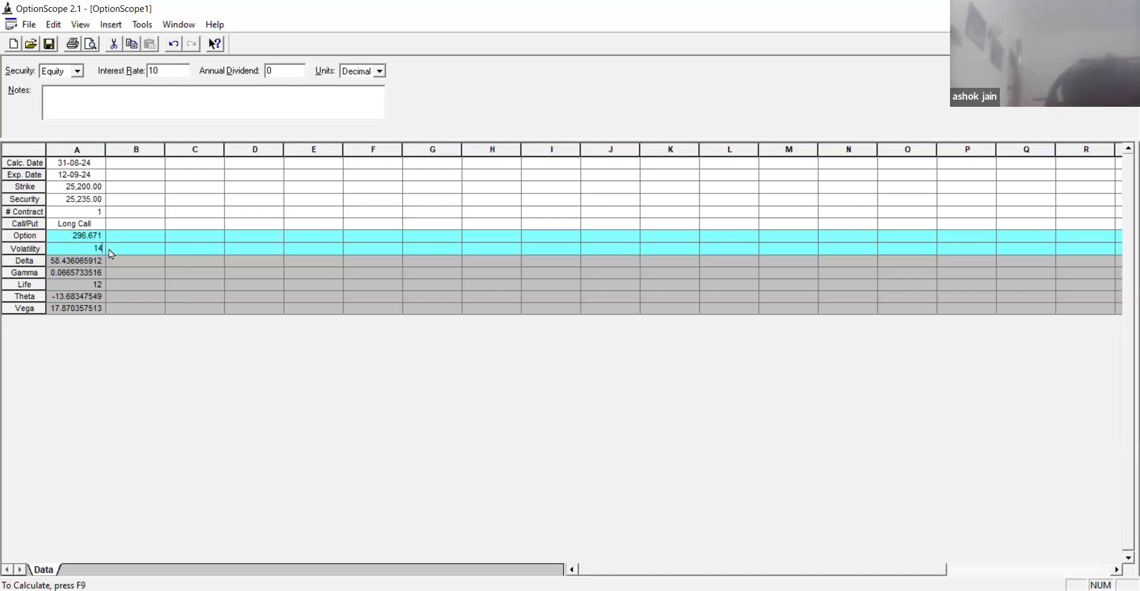
pyautogui.press('Return')
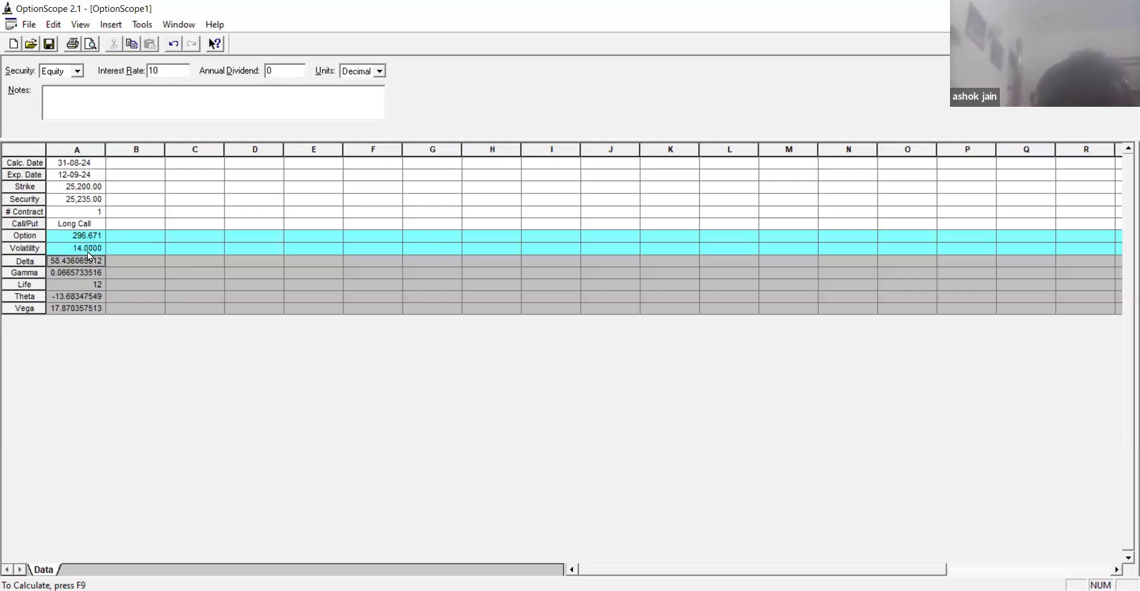
pyautogui.rightClick(90, 251)
pyautogui.click(127, 368)
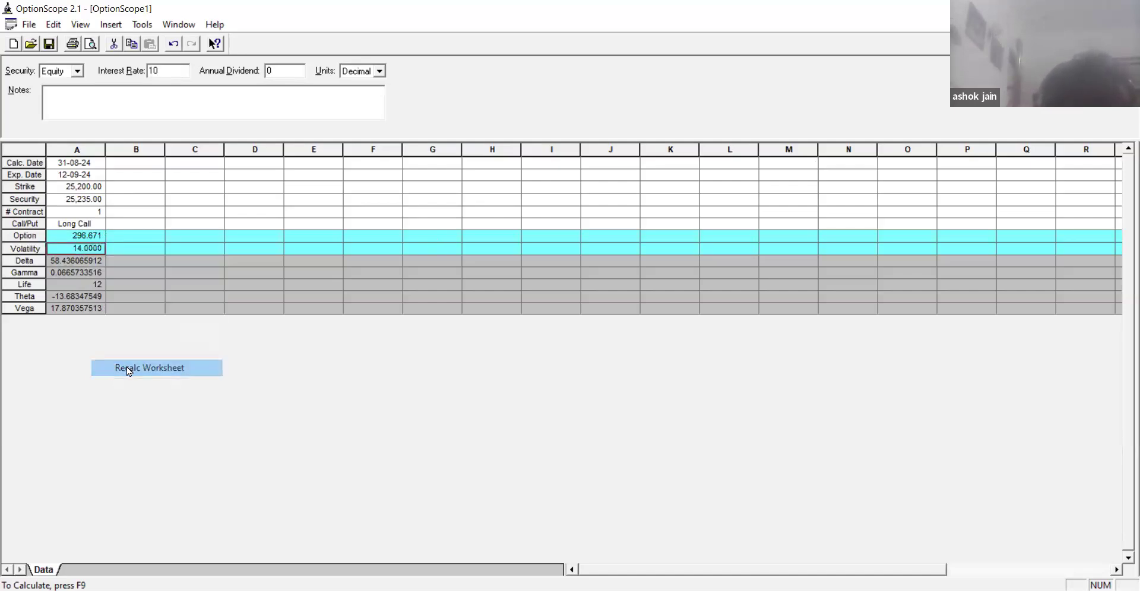